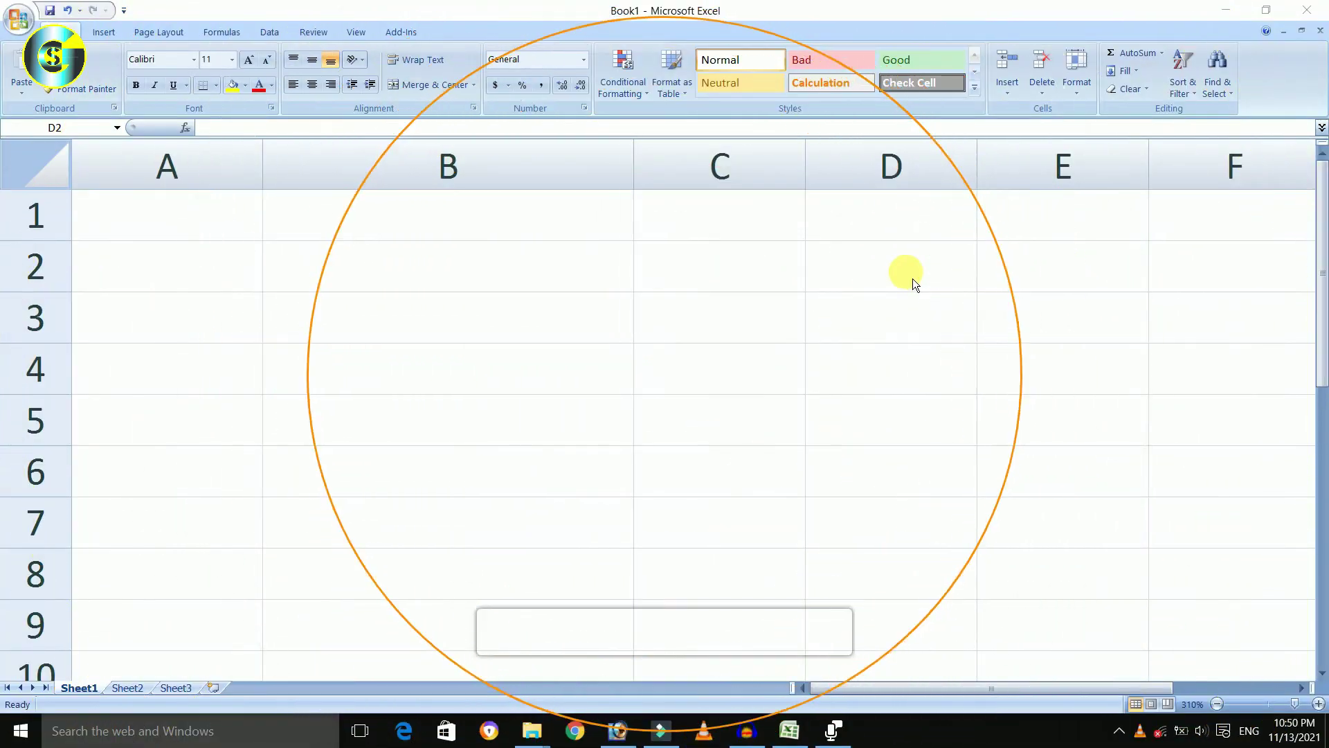
# - Type 12/11/2021 into B2 and 02/06/1999 into B3 directly below it
pyautogui.click(912, 276)
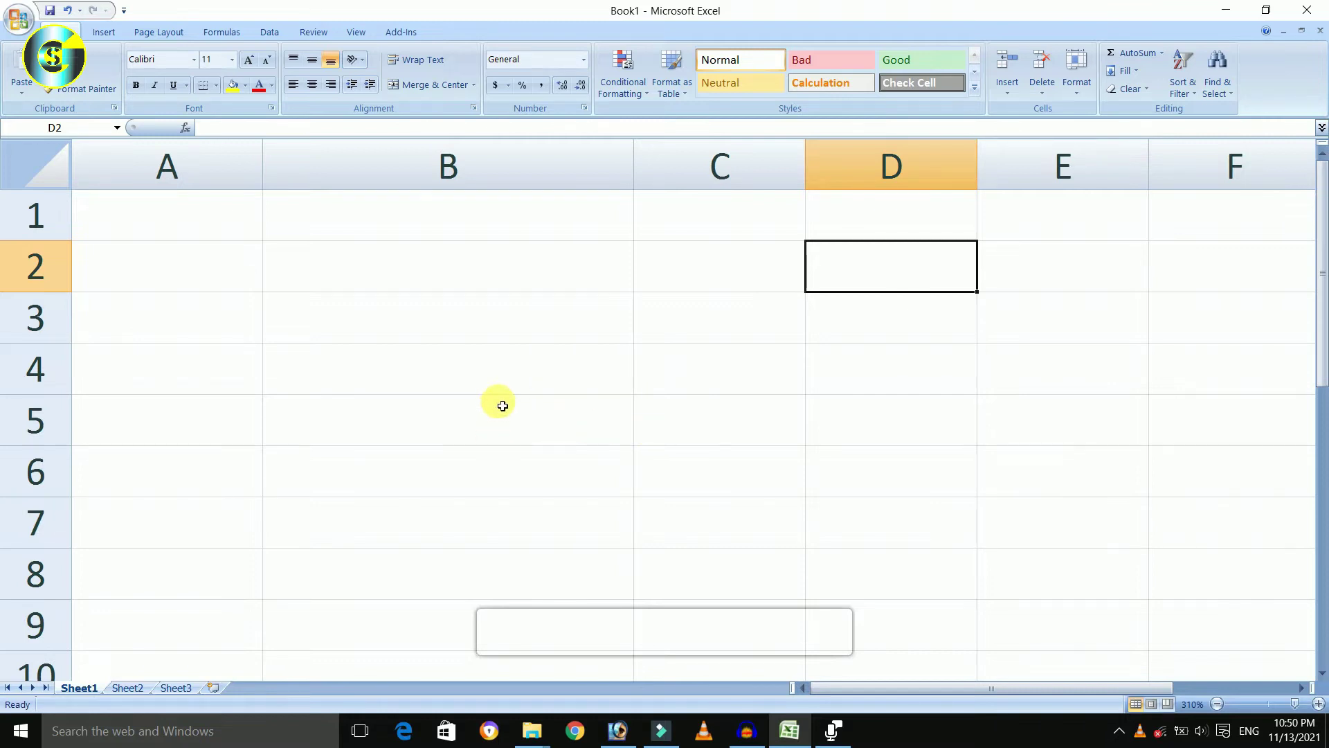
pyautogui.click(518, 285)
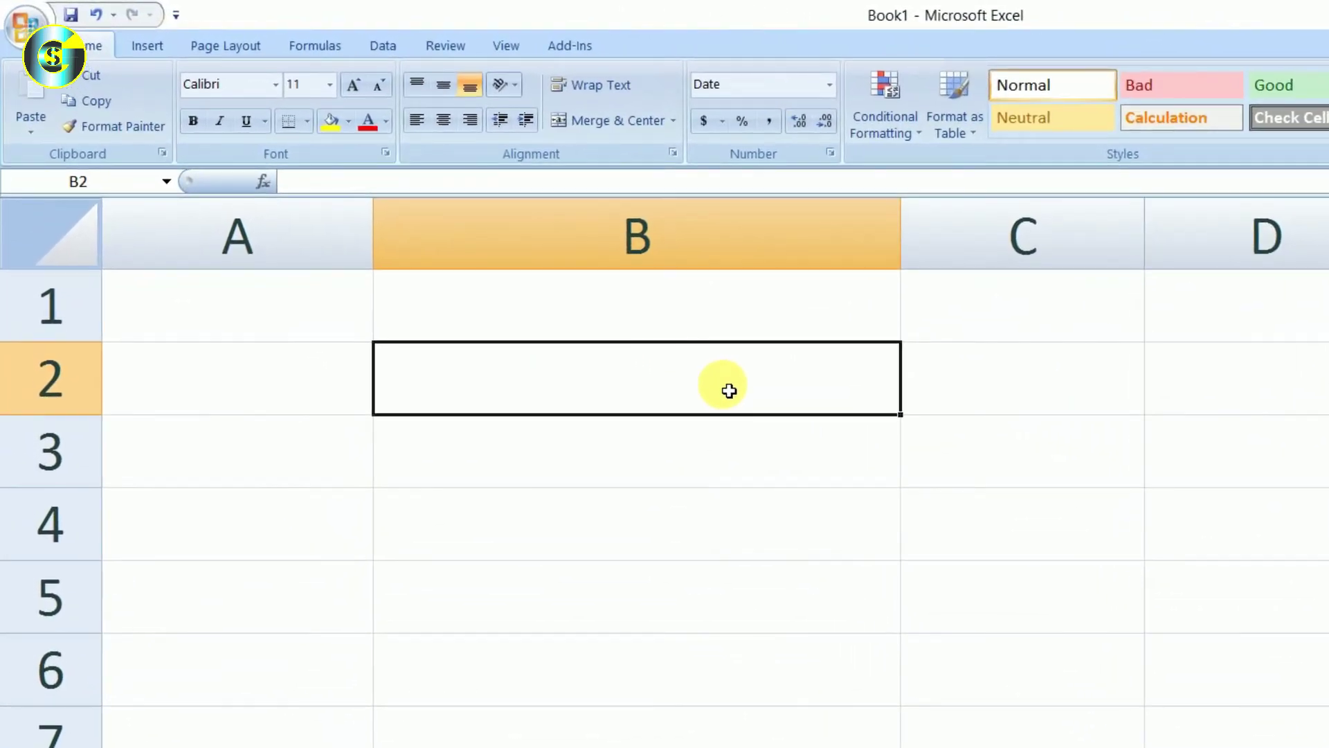
pyautogui.write('12/11/')
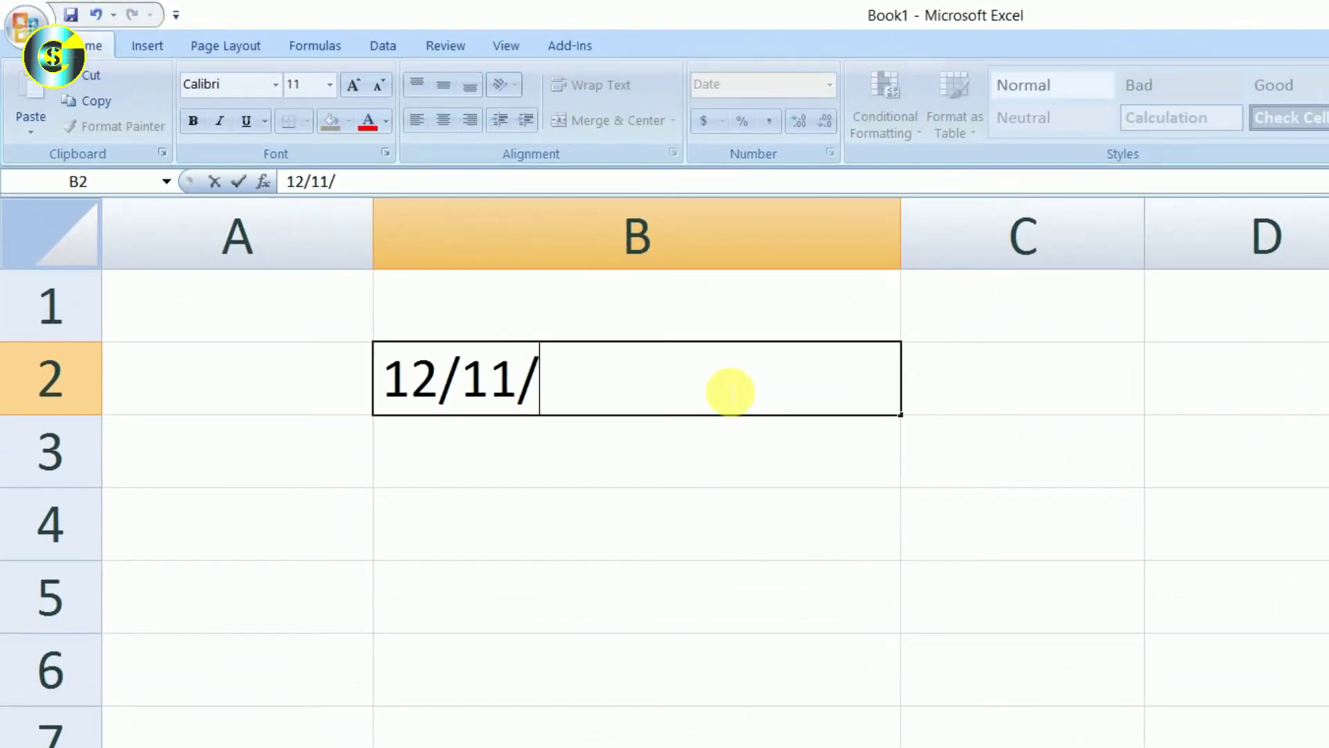
pyautogui.write('2021')
pyautogui.press('Return')
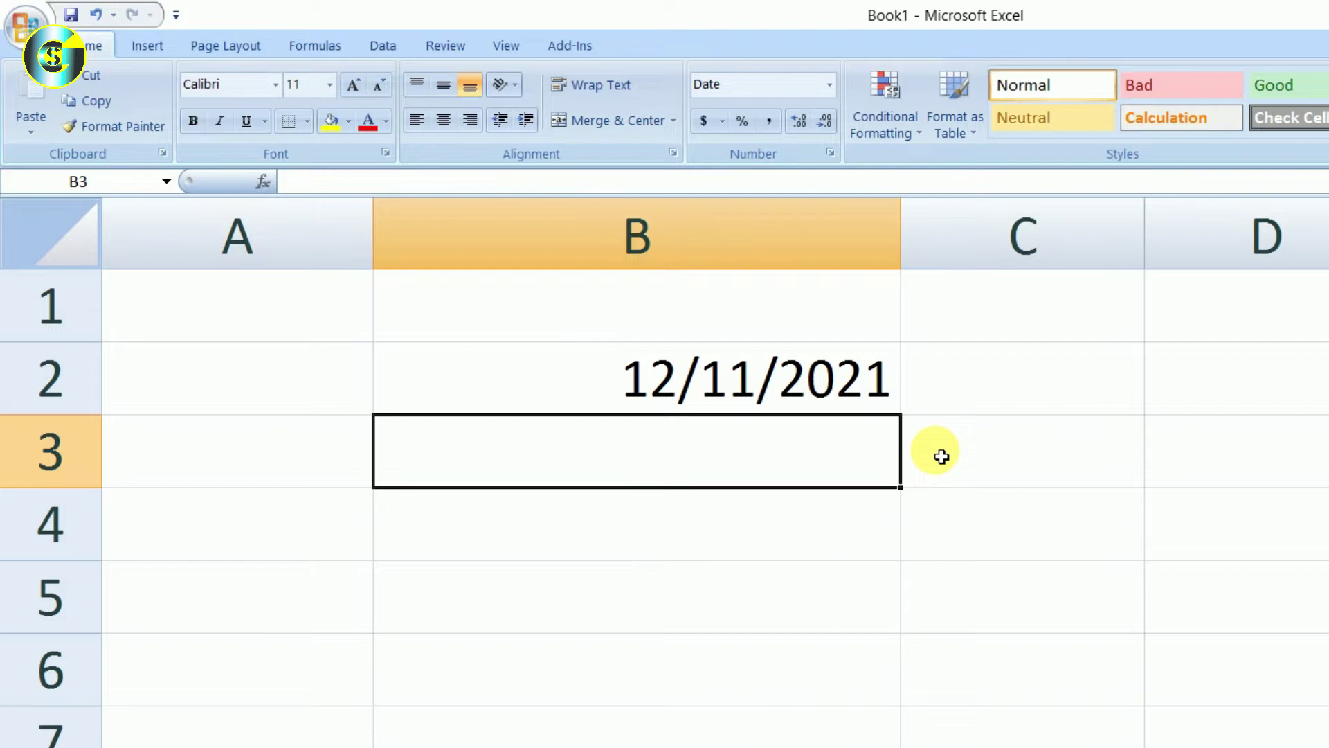
pyautogui.write('02/06/1999')
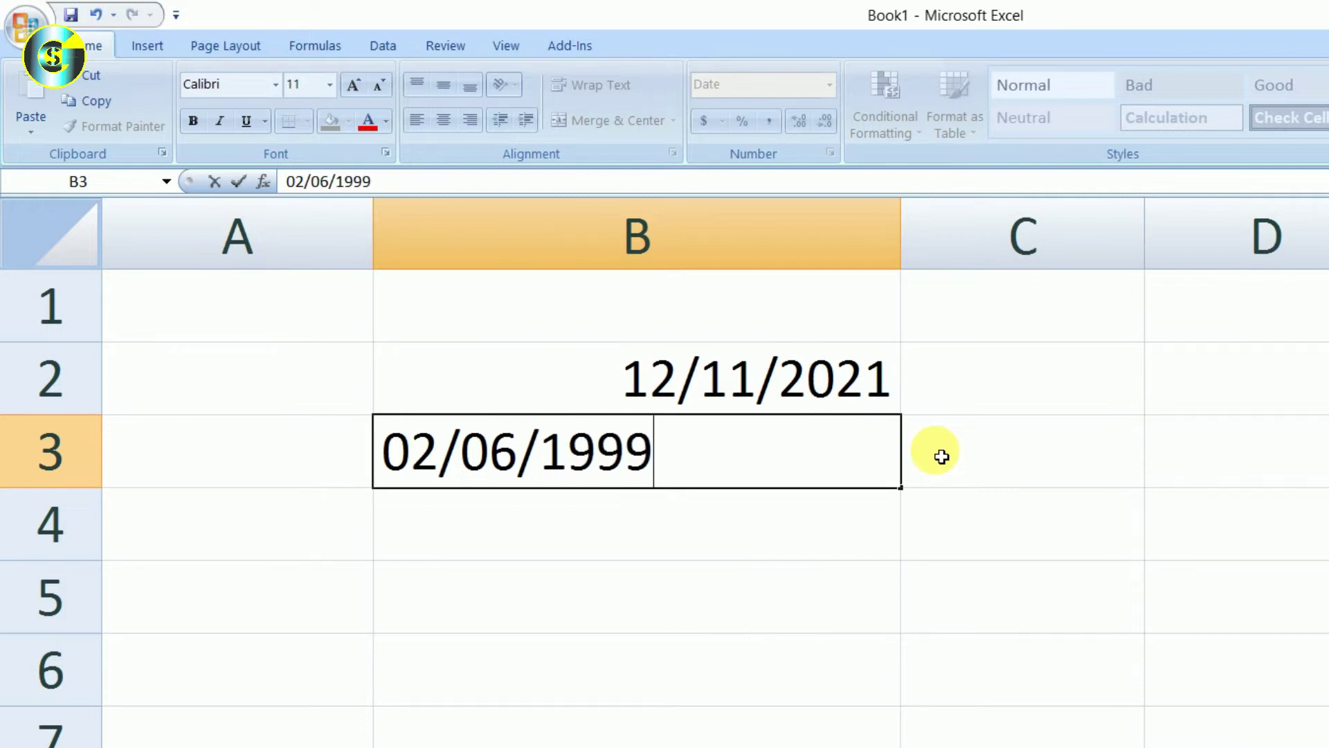
pyautogui.press('Return')
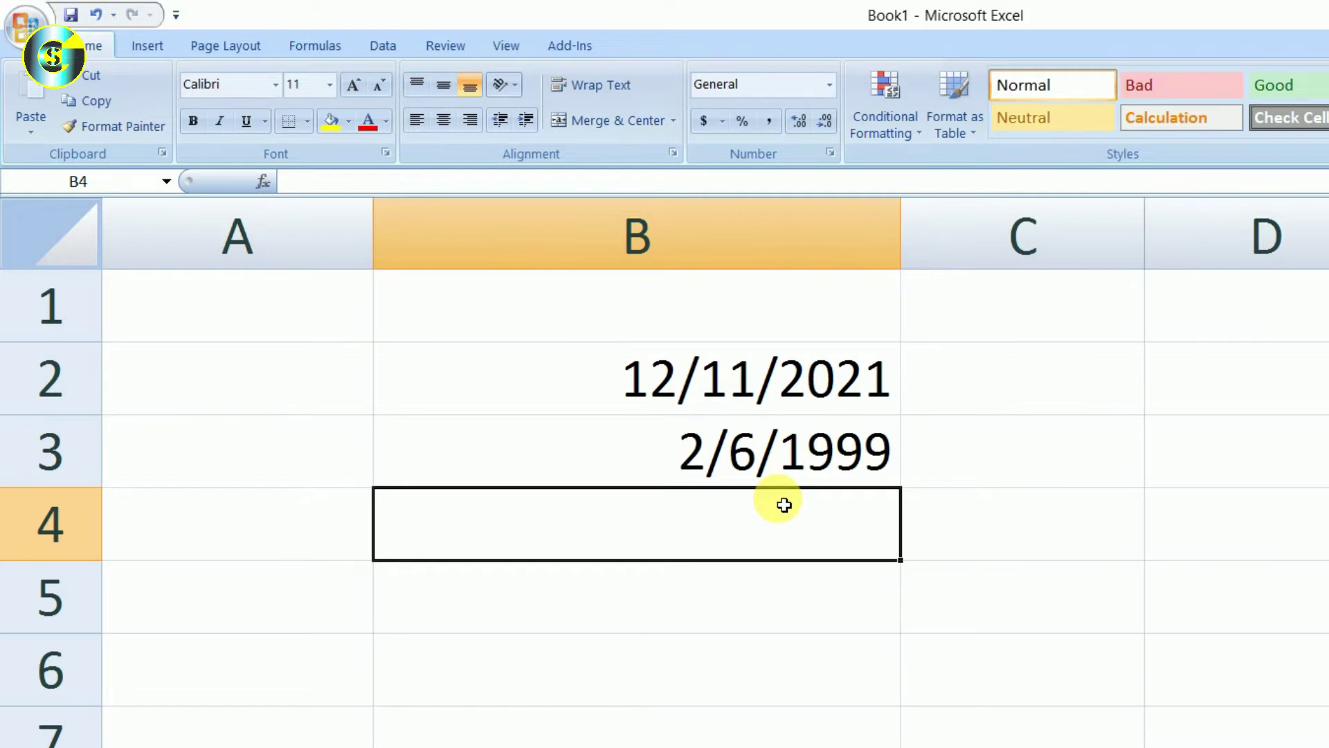
# - Enter =DATEDIF(B2,B3,"y") in B4, which shows a #NUM! error
pyautogui.write('=')
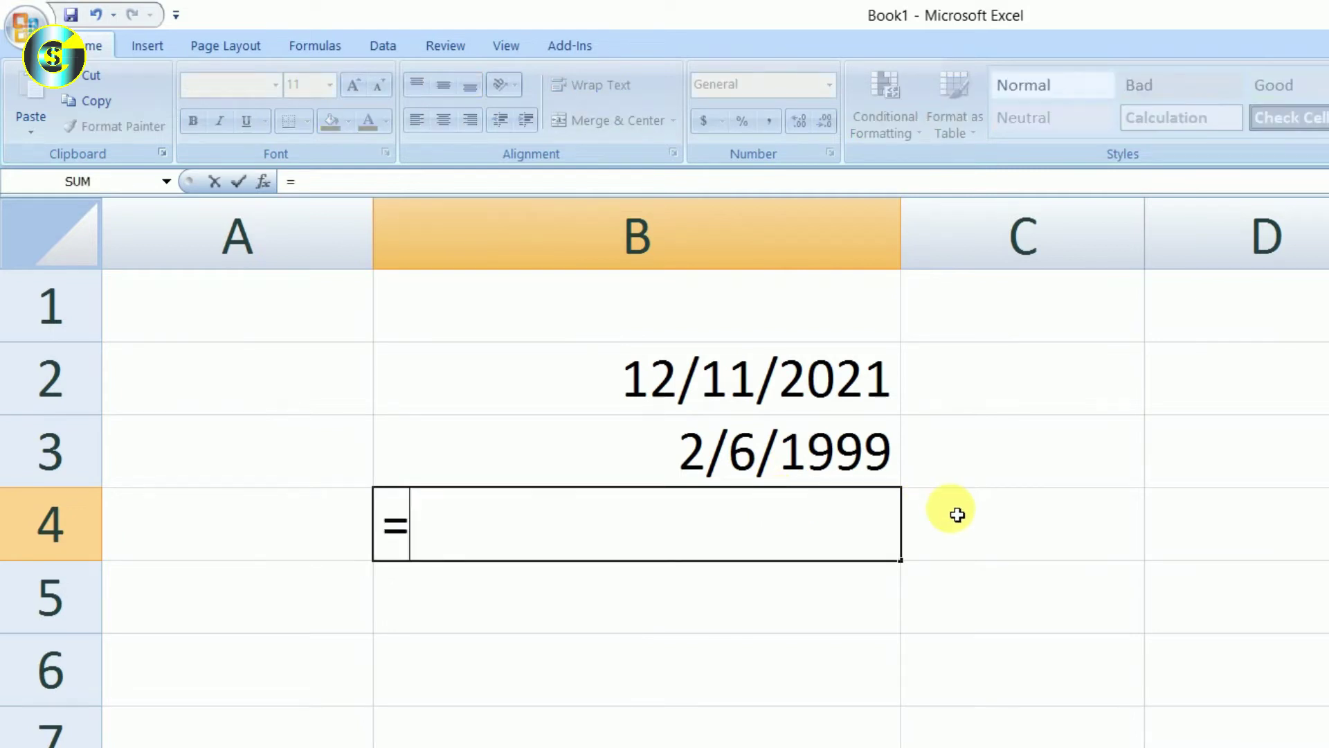
pyautogui.write('datedif')
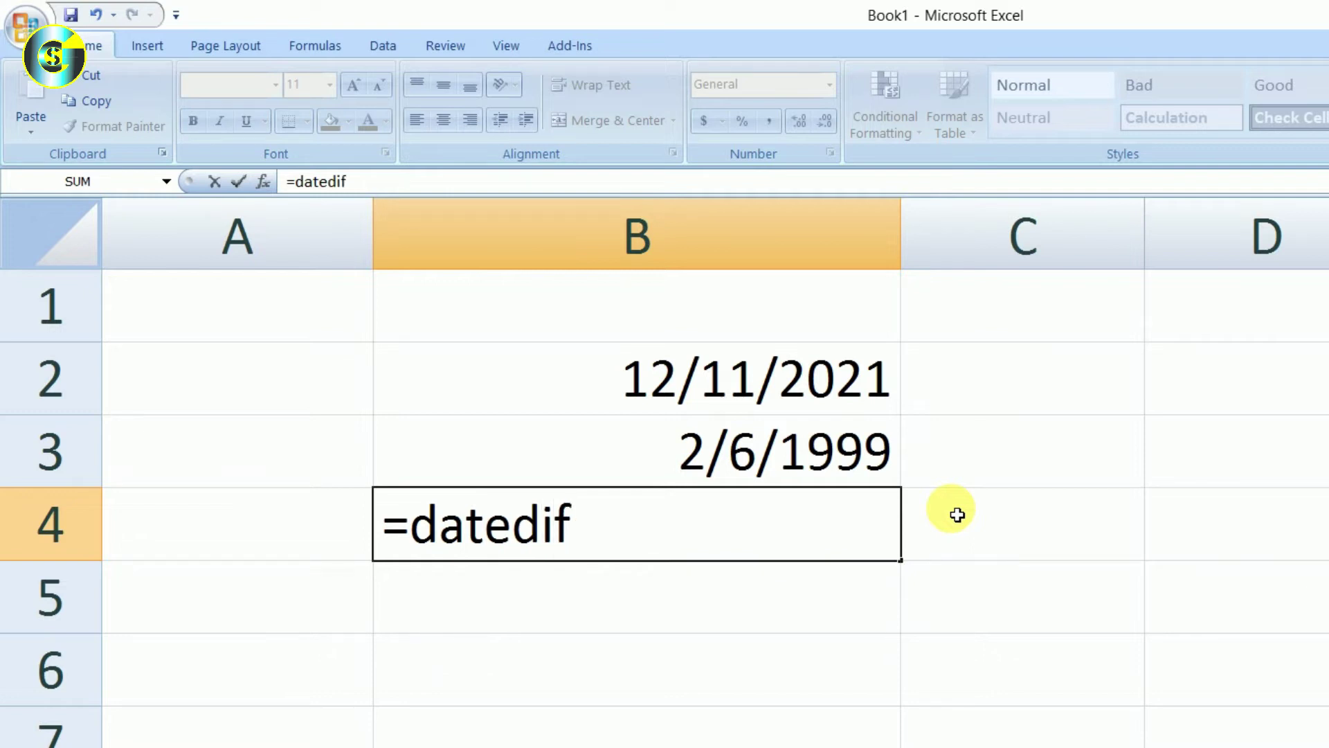
pyautogui.write('(')
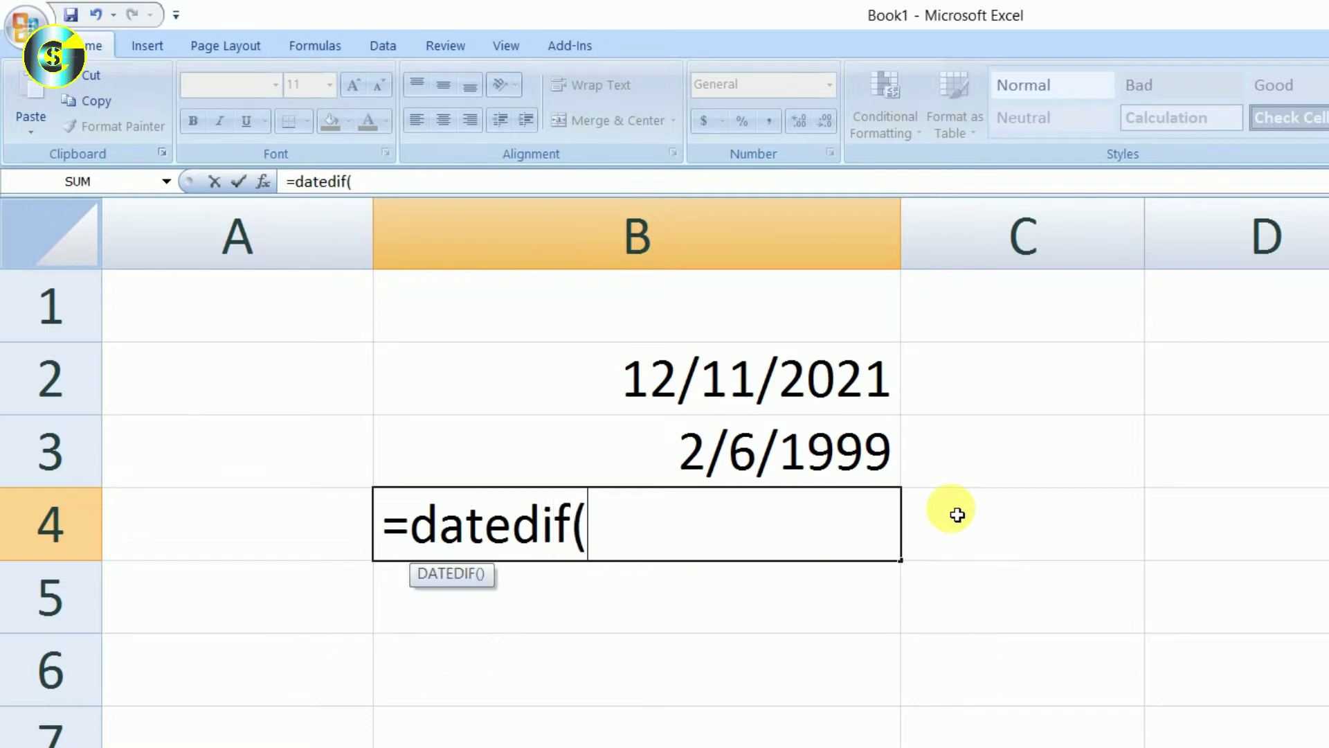
pyautogui.click(686, 381)
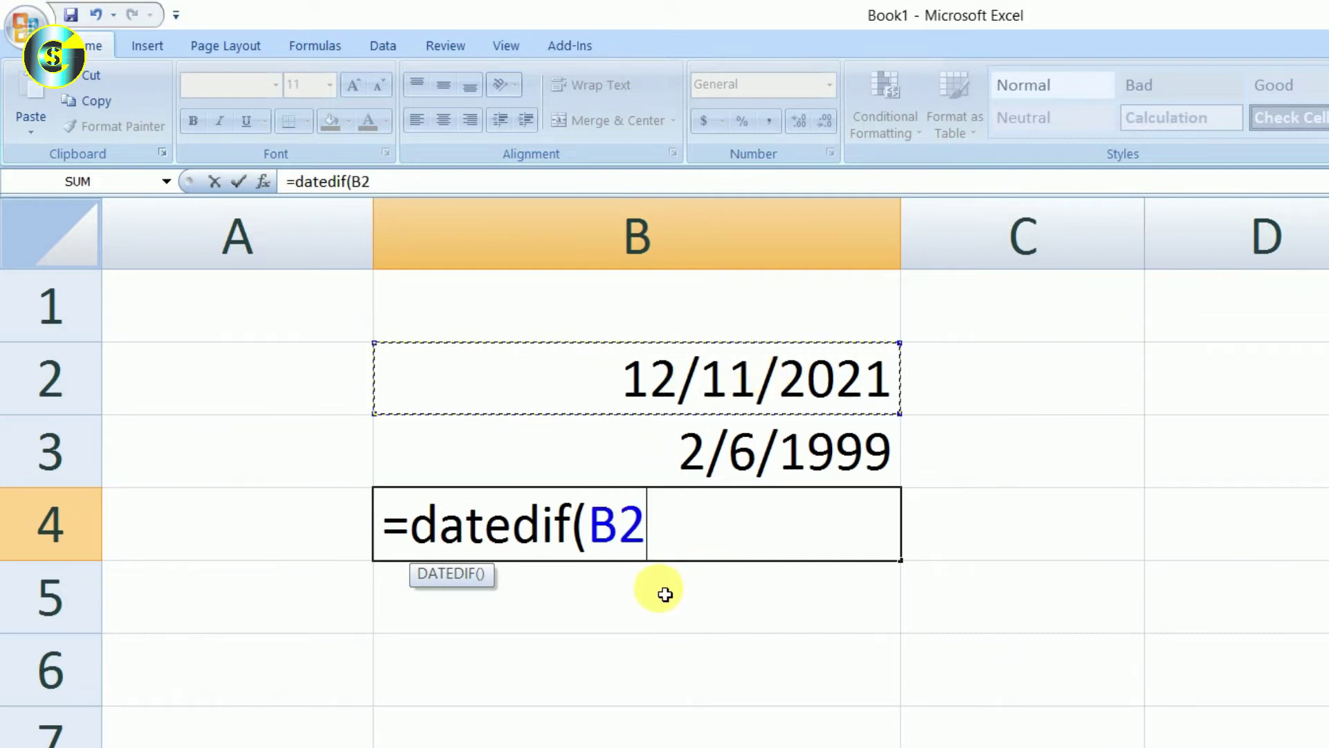
pyautogui.write(',')
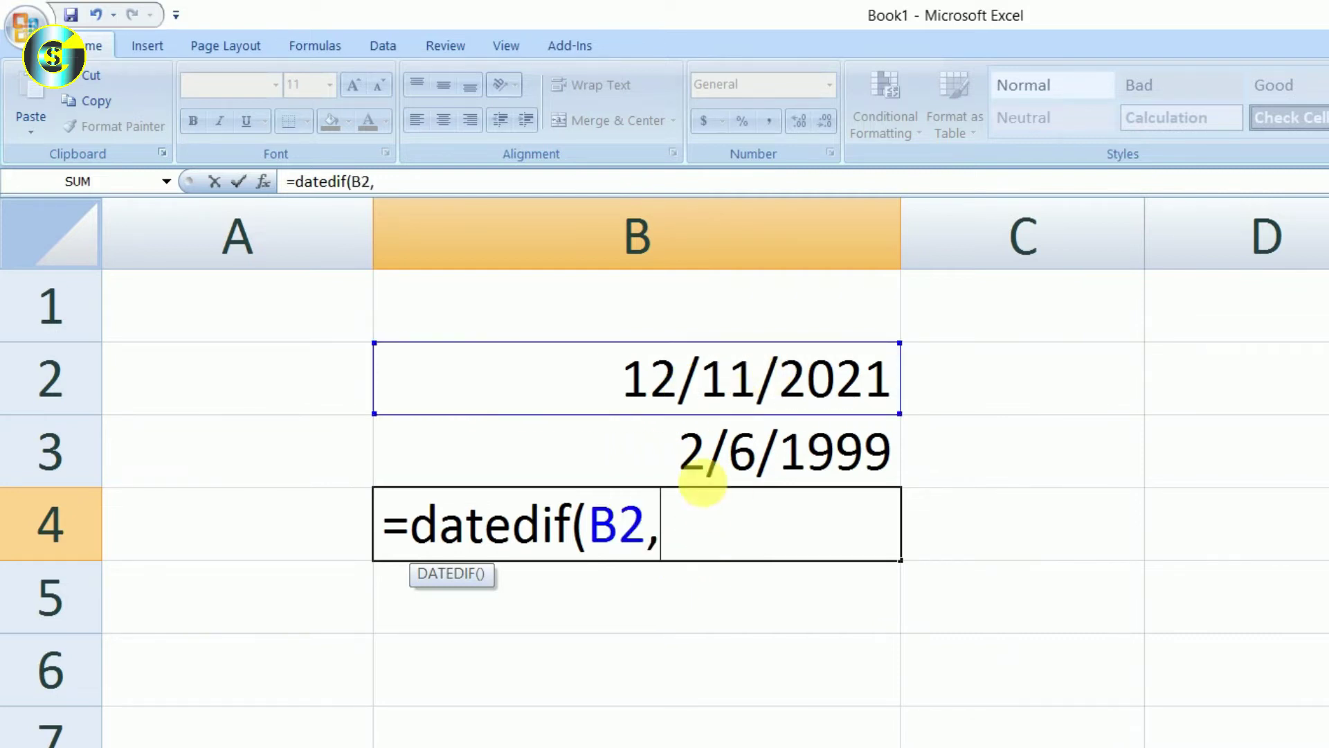
pyautogui.click(708, 463)
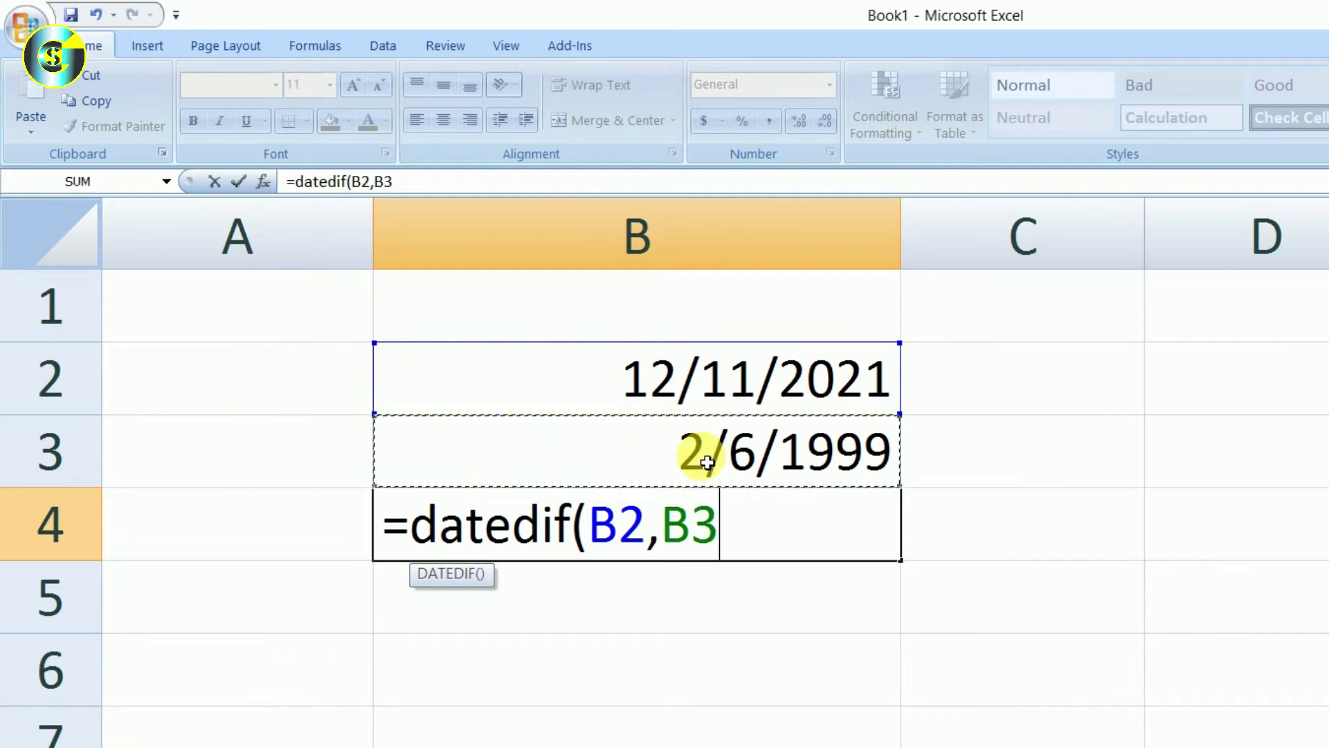
pyautogui.write(',')
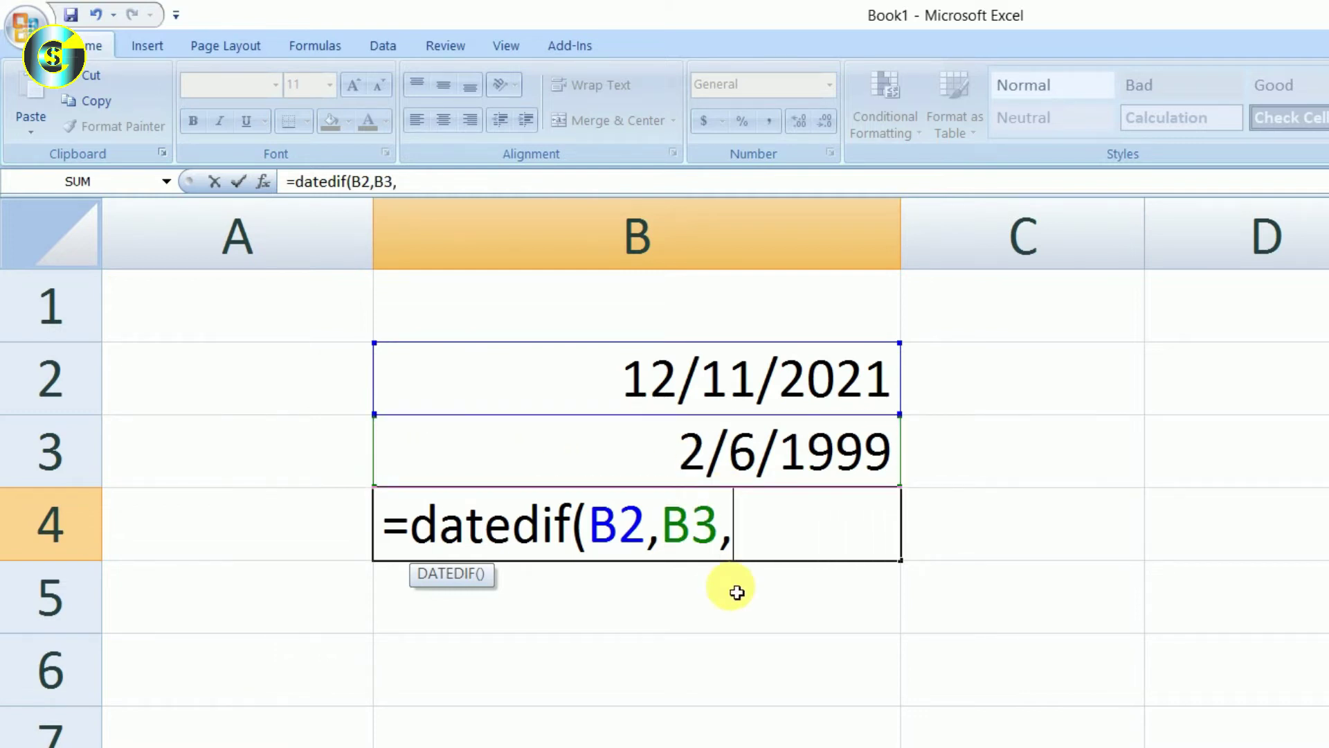
pyautogui.write('"')
pyautogui.write('y"')
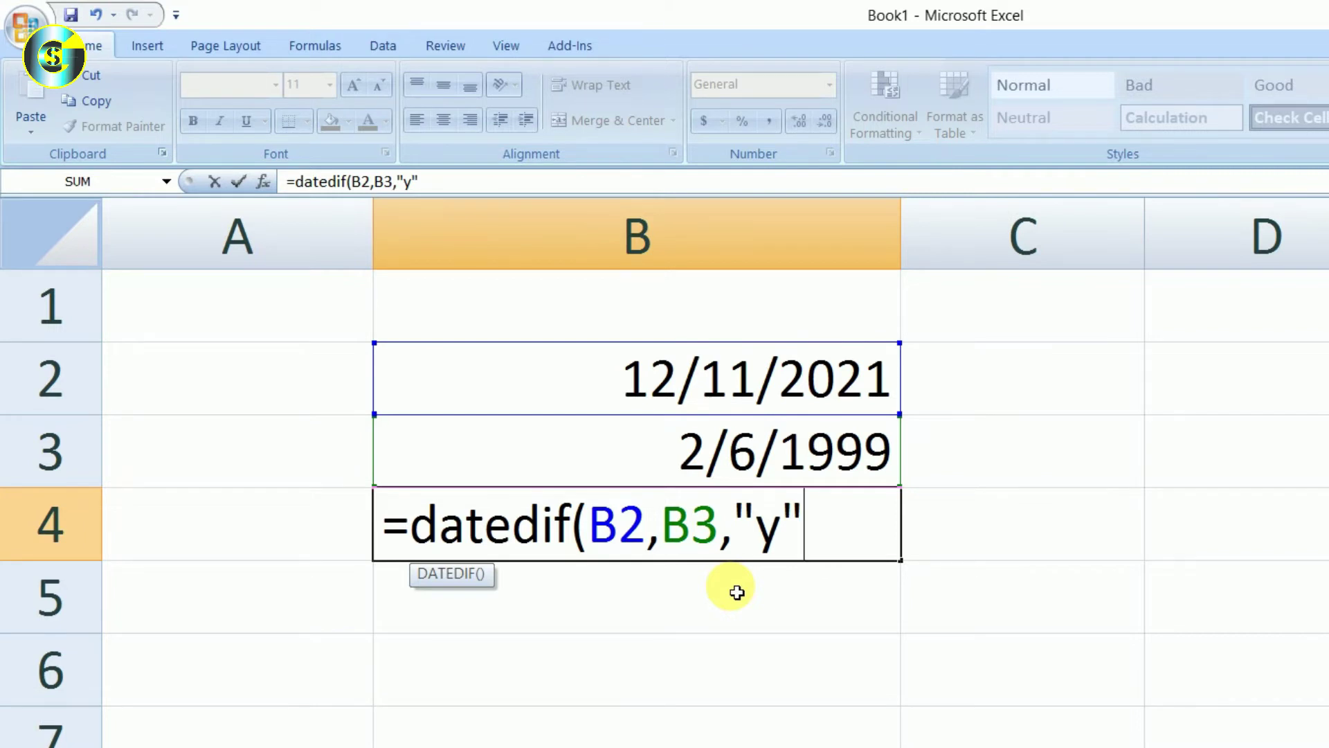
pyautogui.write(')')
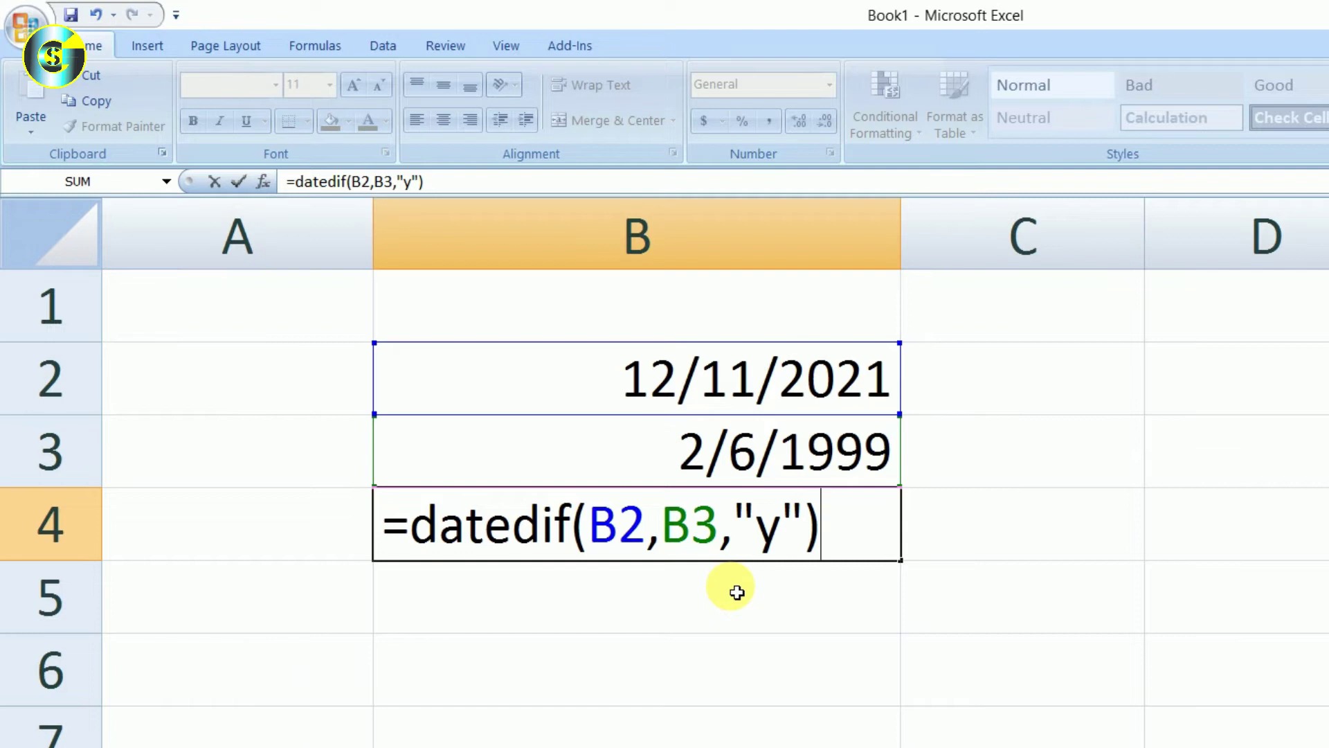
pyautogui.press('Return')
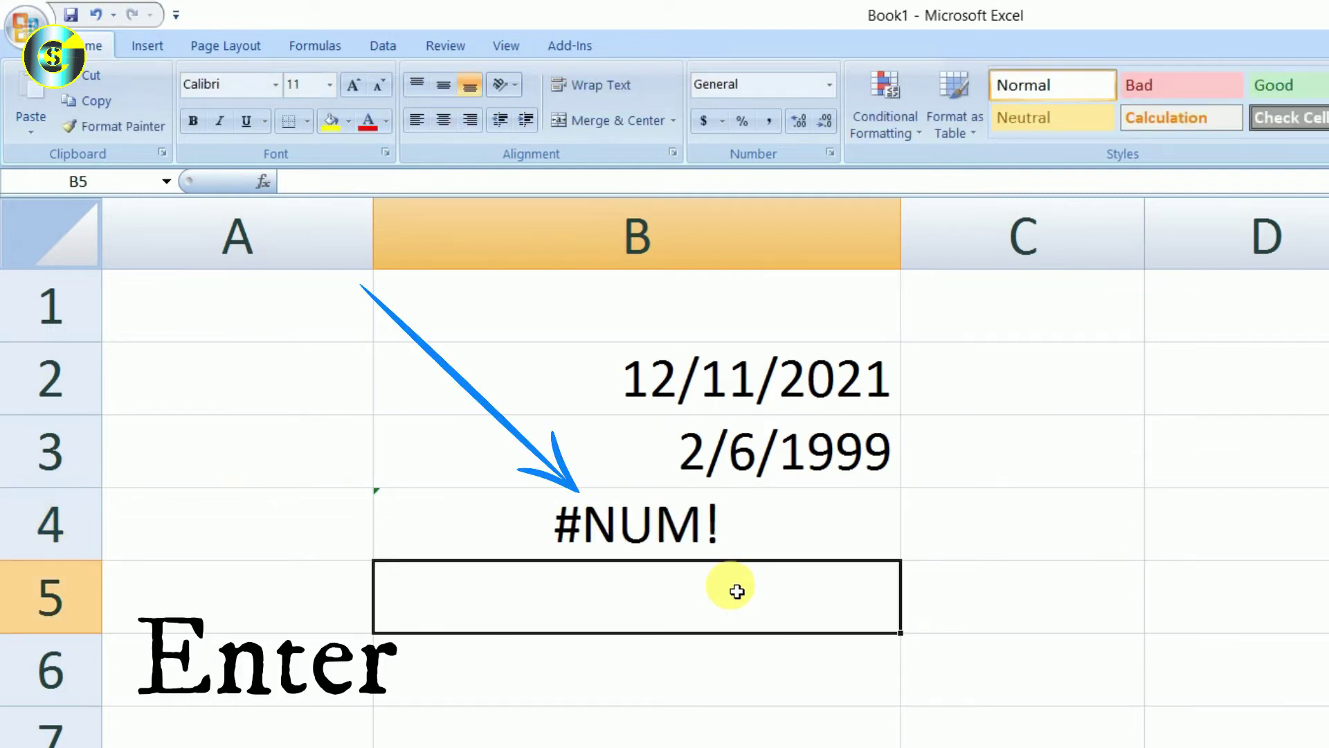
pyautogui.click(631, 549)
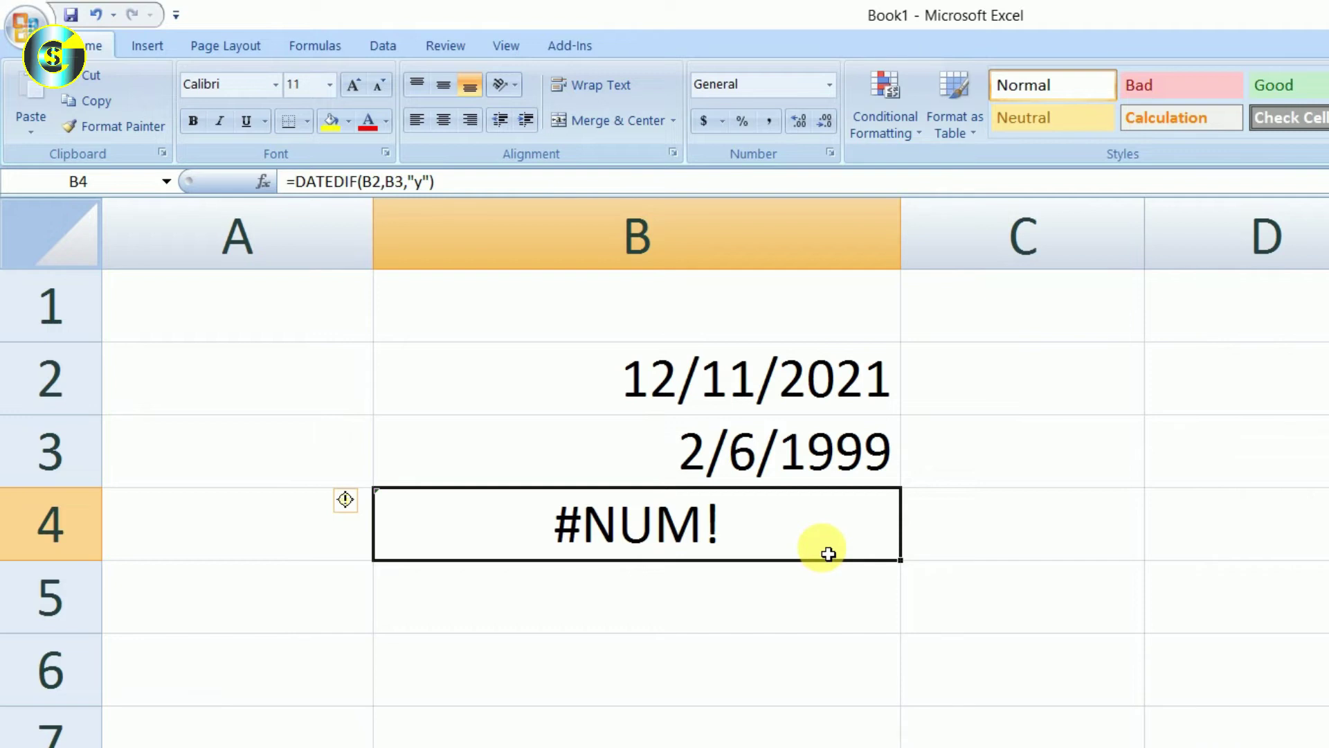
# - Replace B4 with =DATEDIF(B3,B2,"y"), putting the earlier date first so it shows 22
pyautogui.press('Delete')
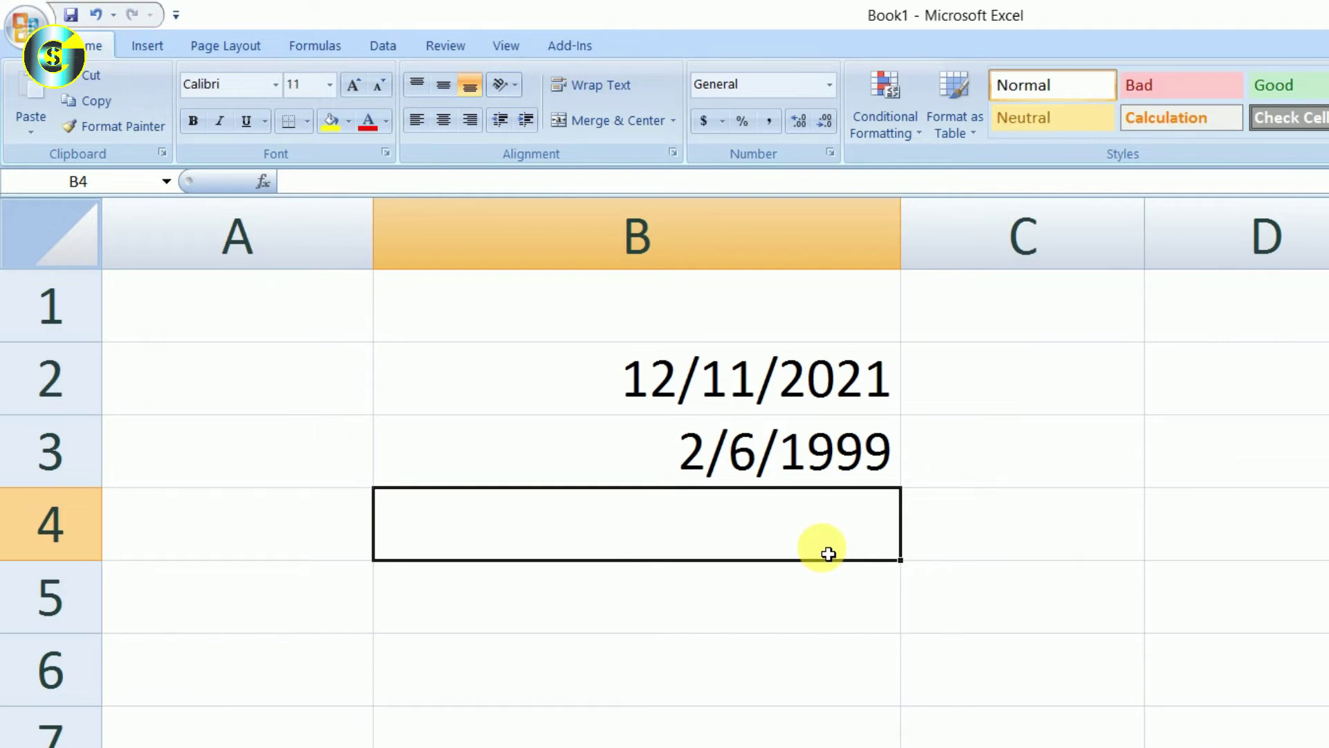
pyautogui.write('=')
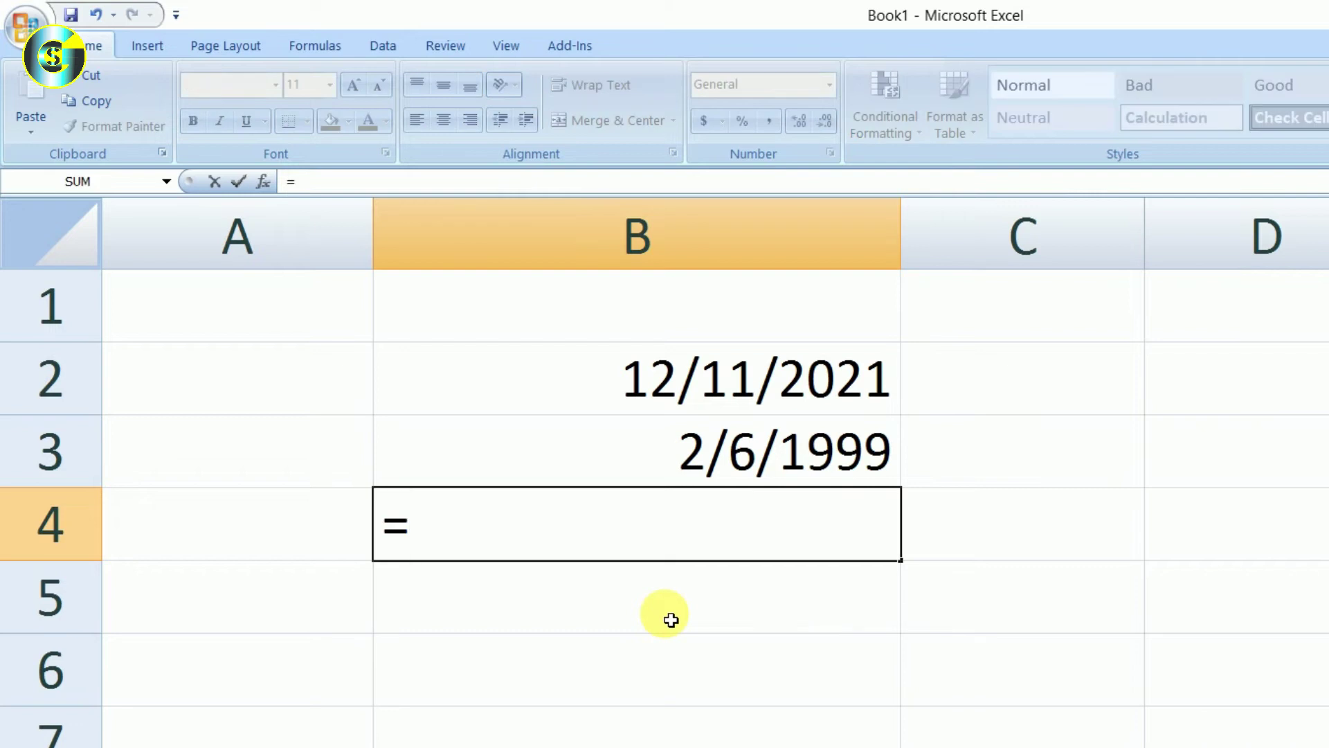
pyautogui.write('date')
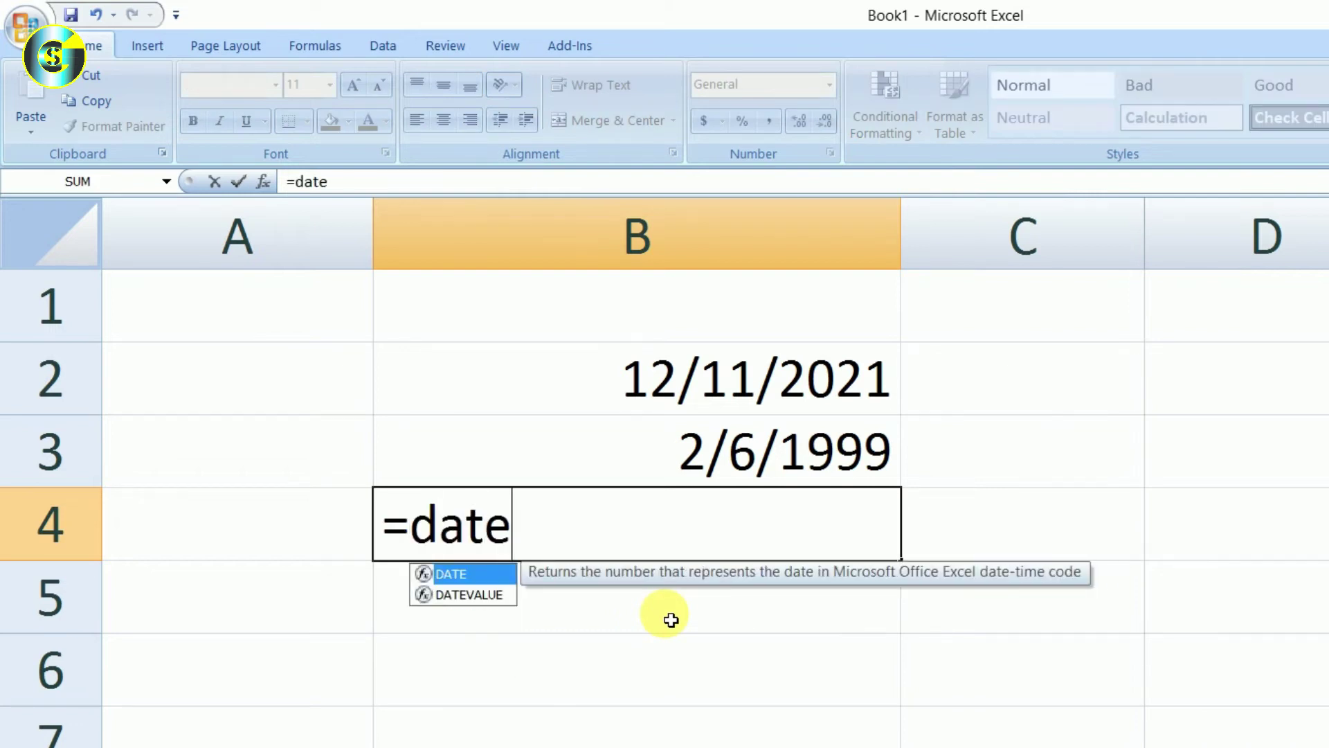
pyautogui.write('dif')
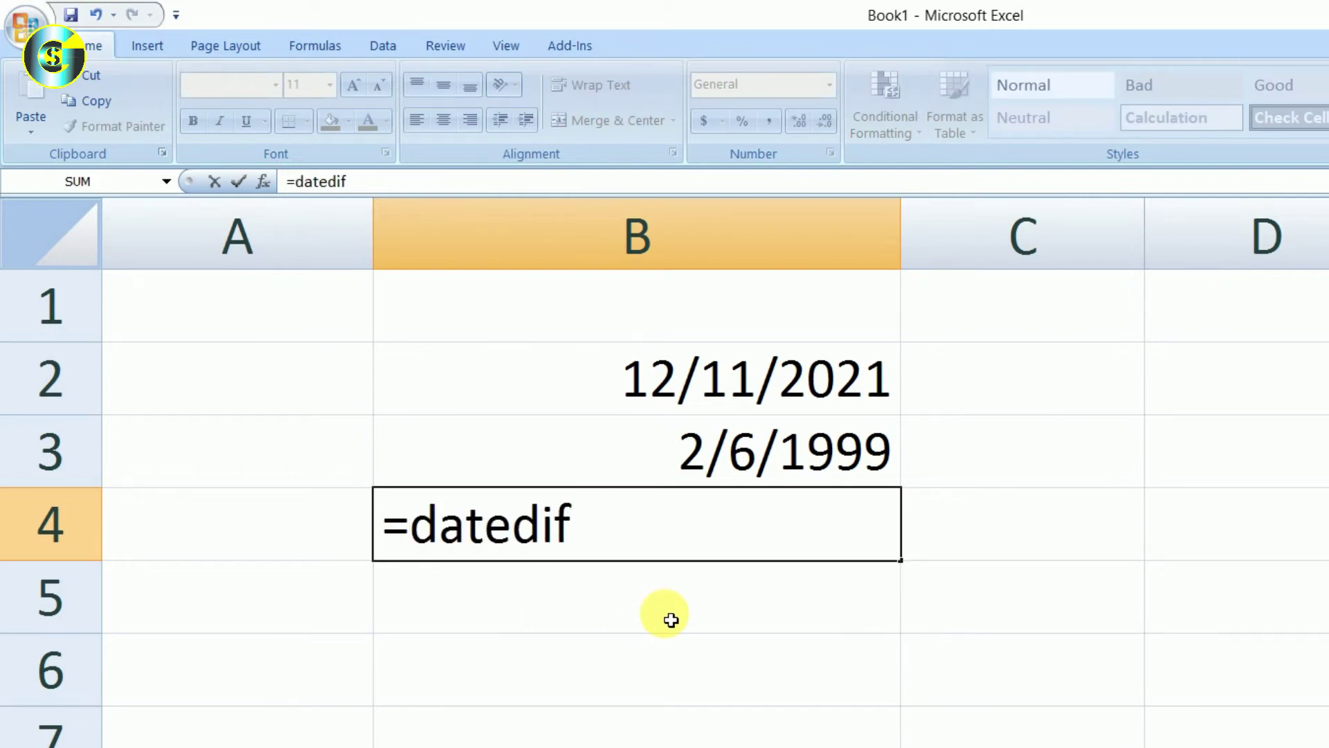
pyautogui.write('(')
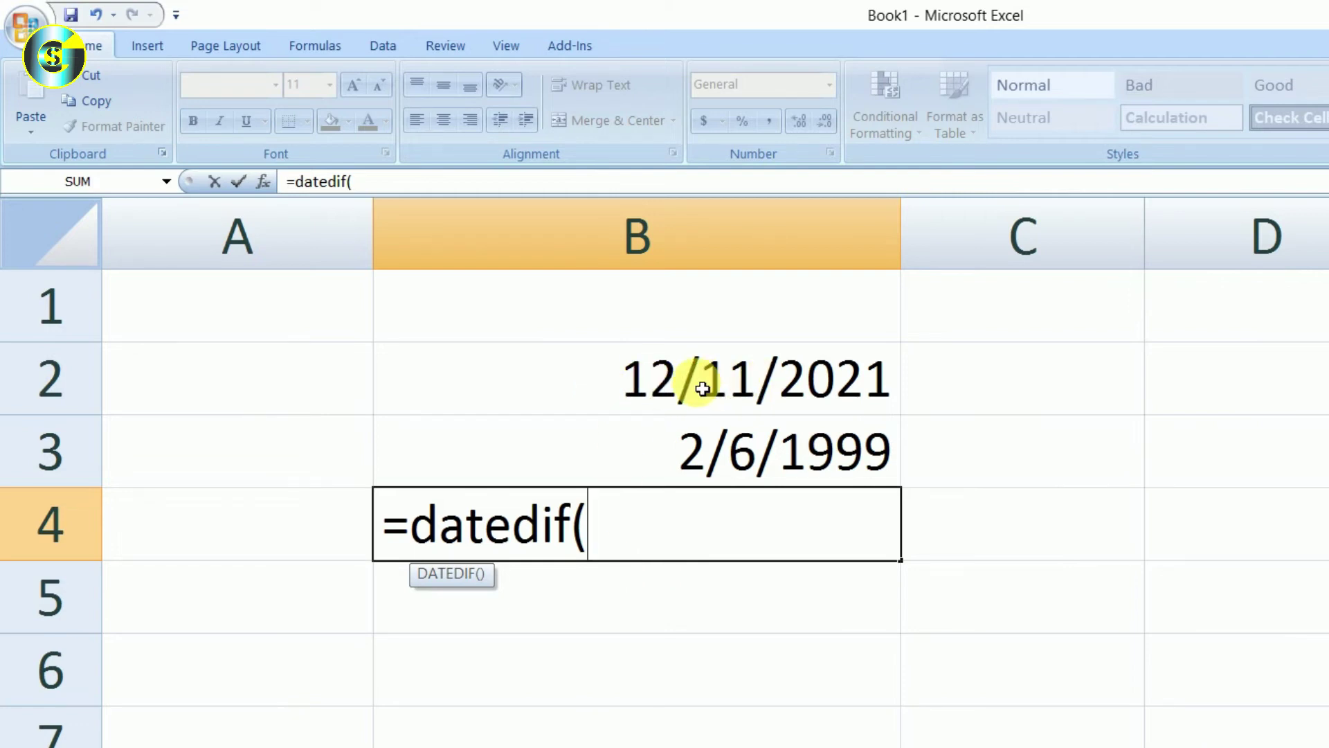
pyautogui.click(761, 460)
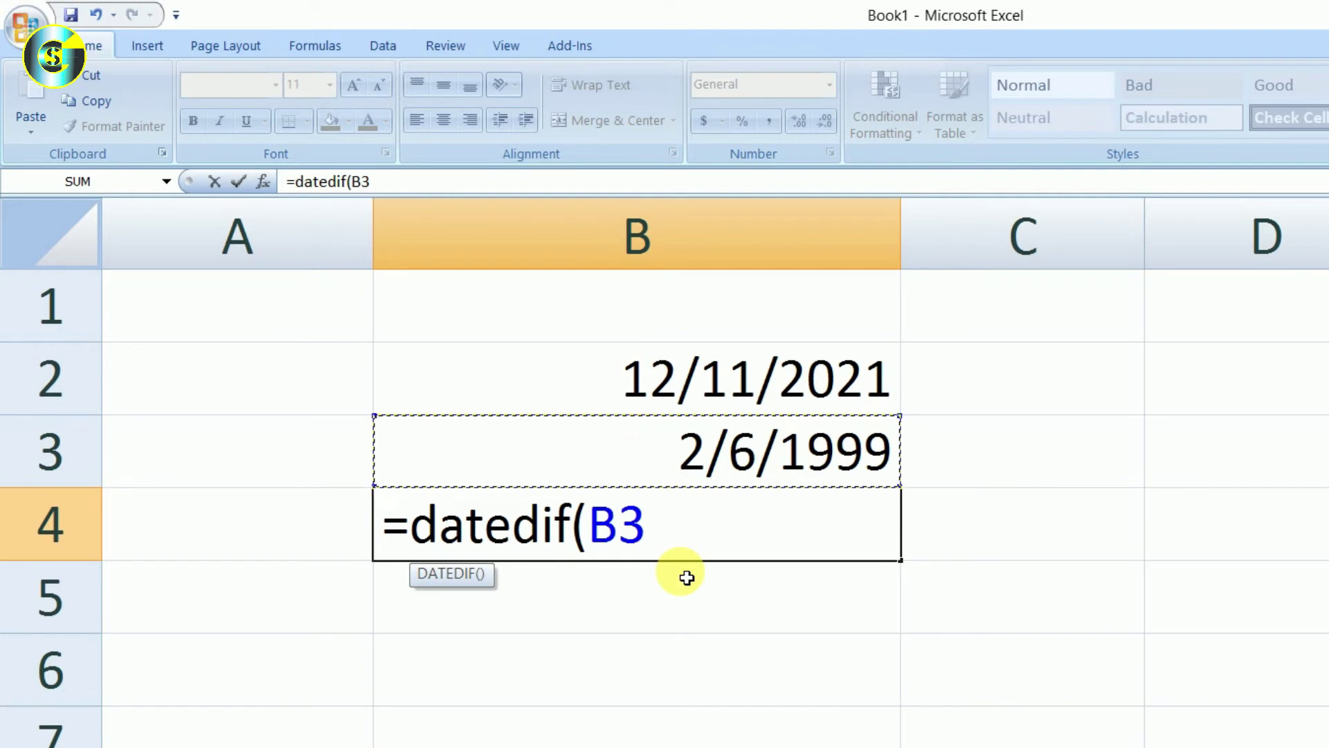
pyautogui.write(',')
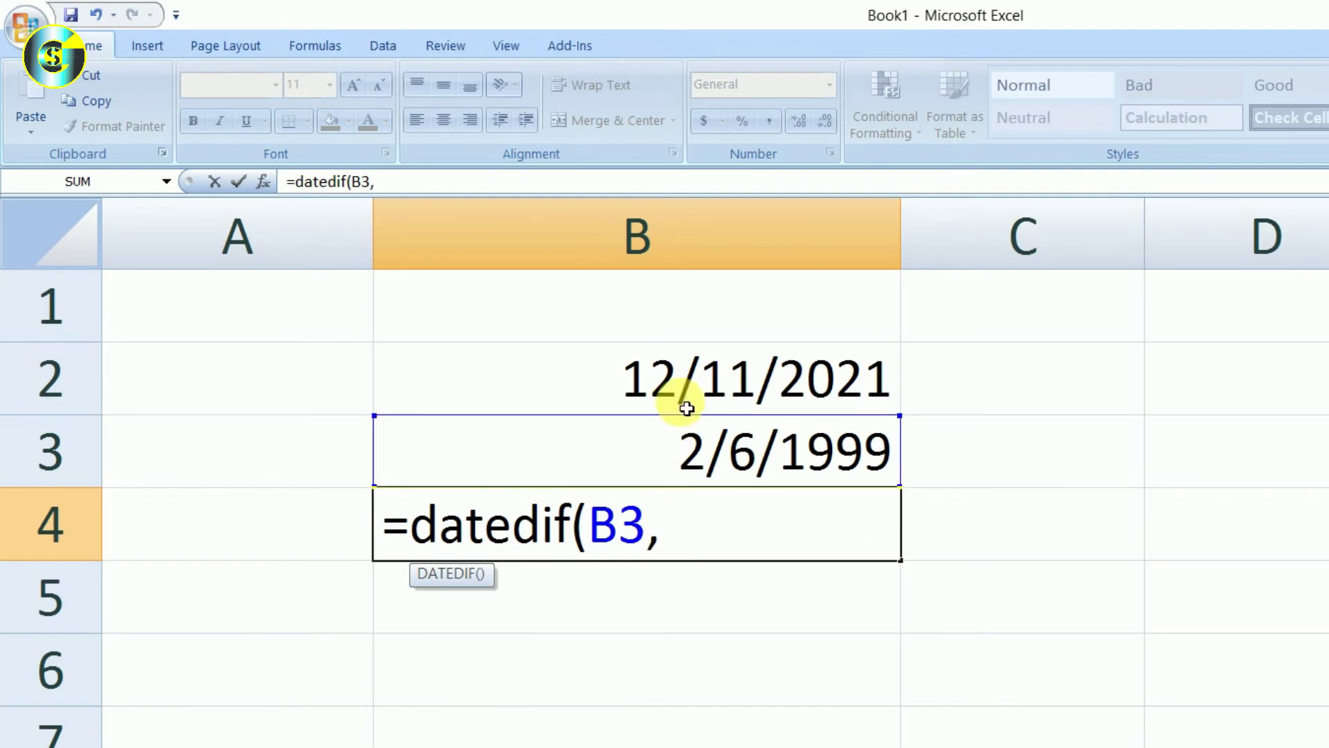
pyautogui.click(690, 398)
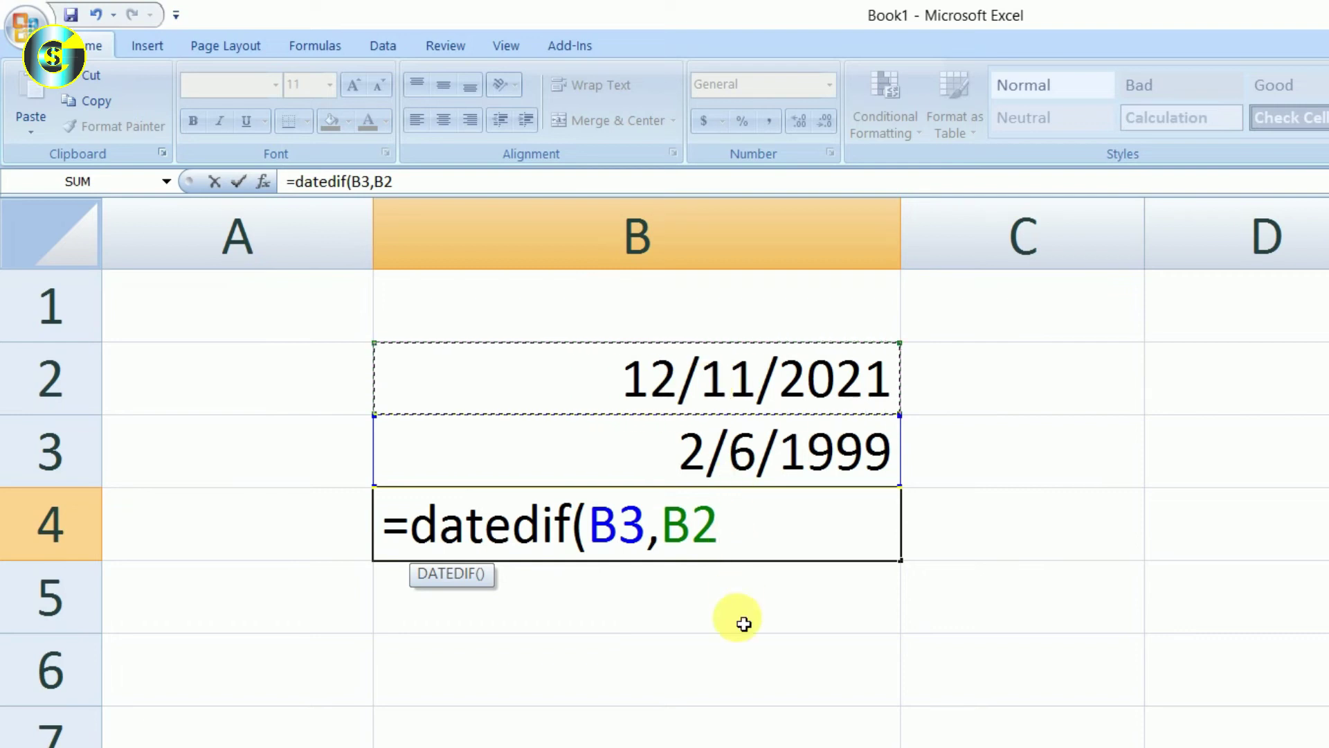
pyautogui.write(',')
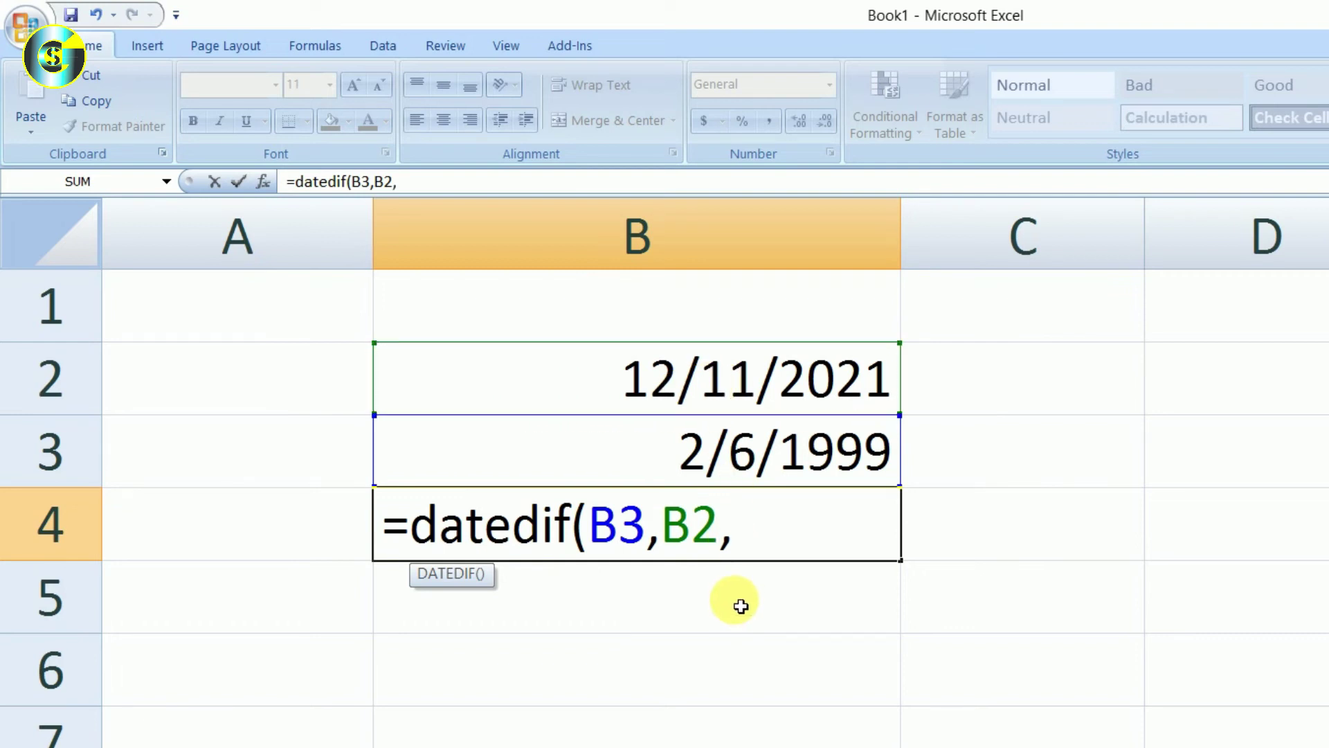
pyautogui.write('"')
pyautogui.write('y')
pyautogui.write('"')
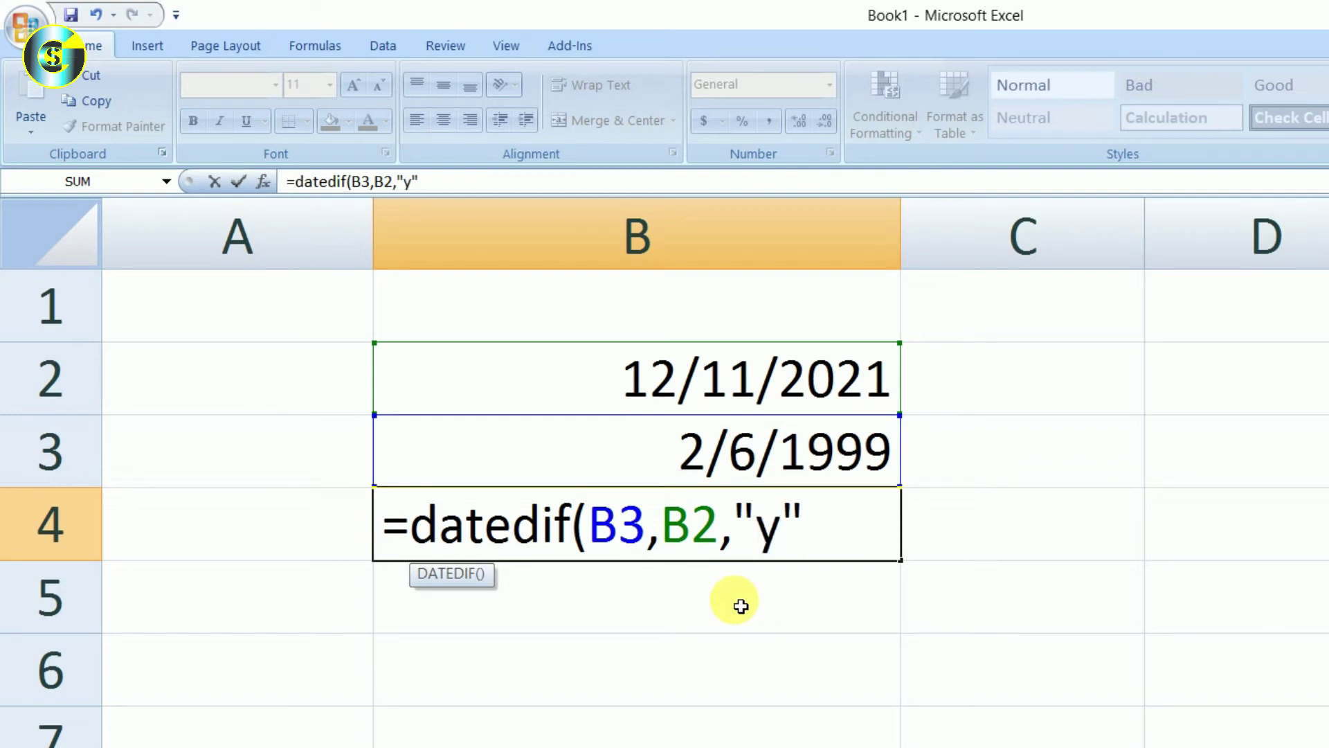
pyautogui.write(')')
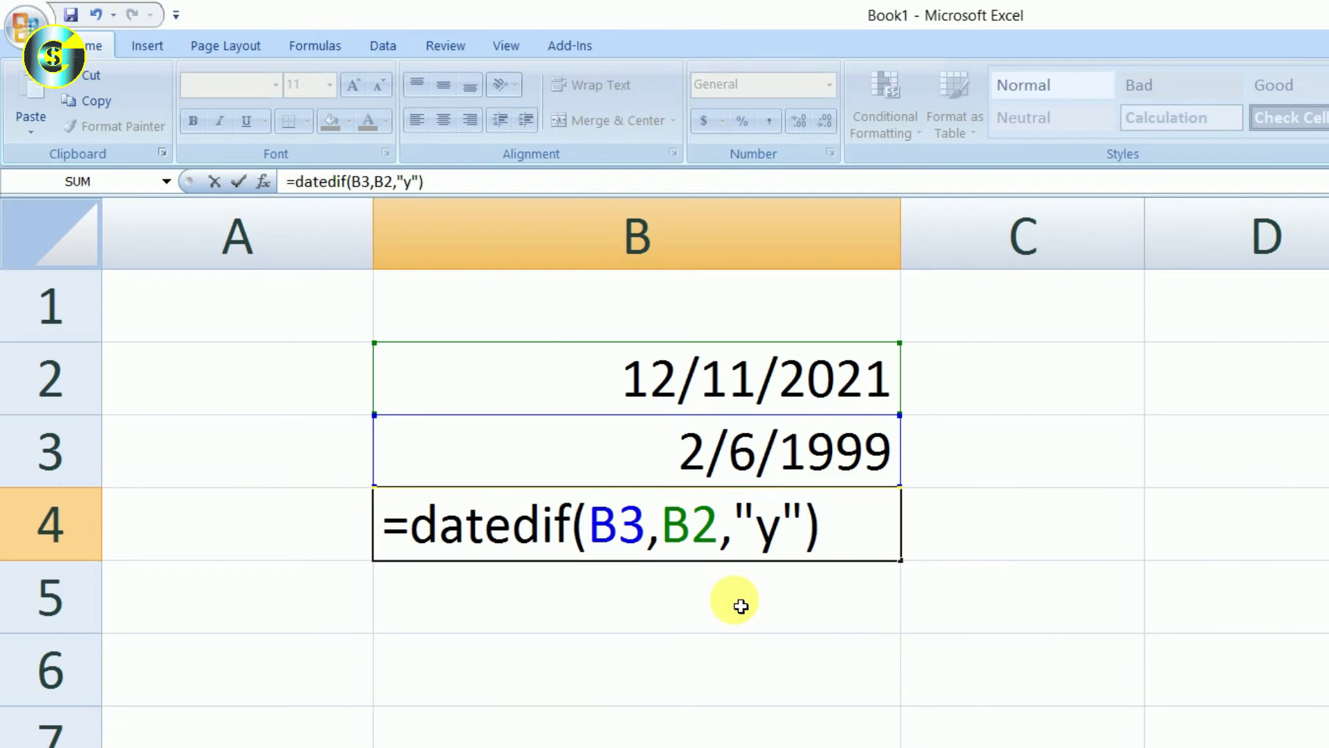
pyautogui.press('Return')
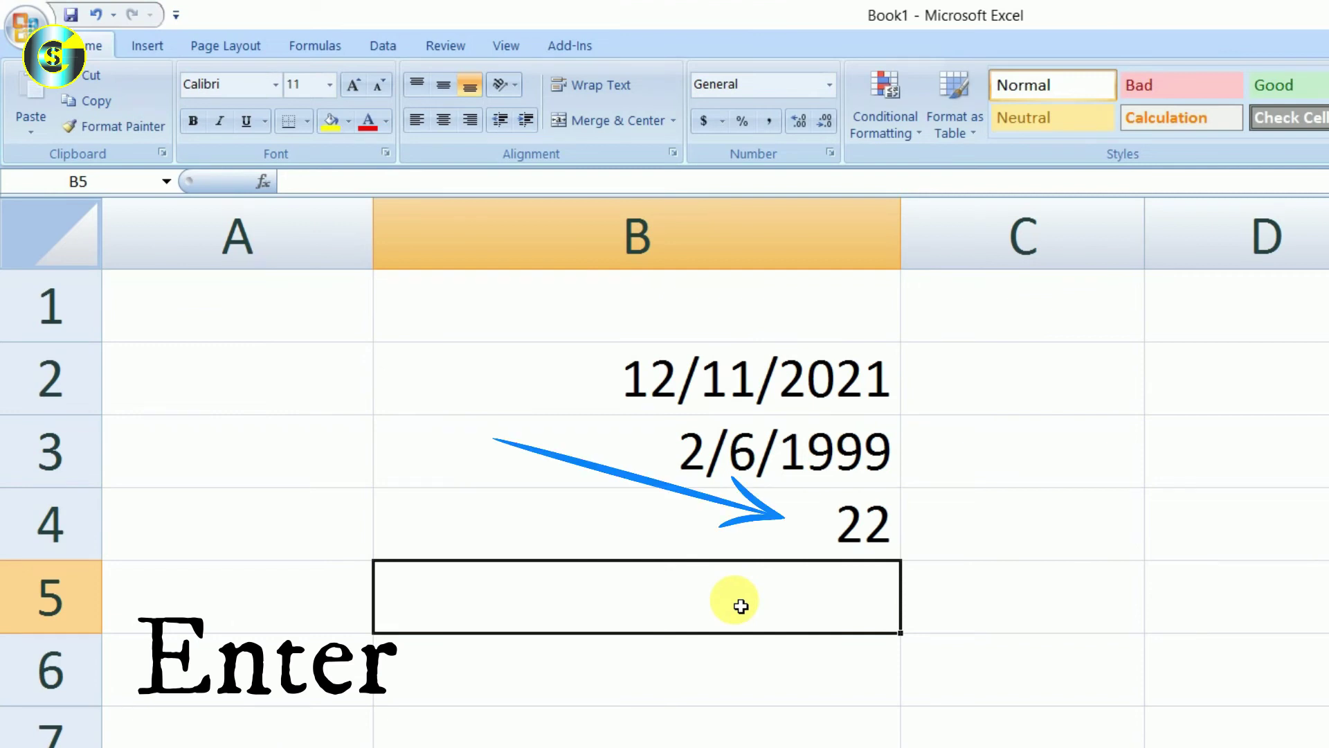
pyautogui.click(808, 540)
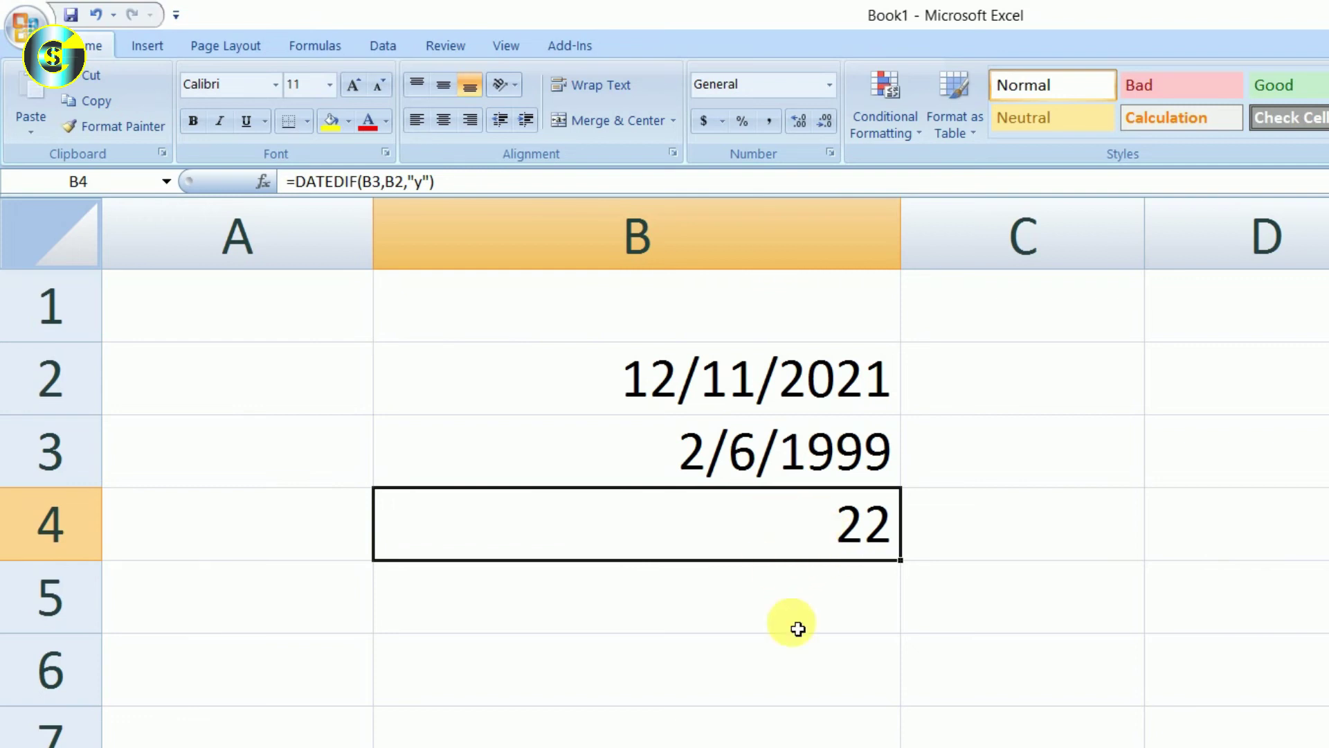
# - Change the B4 formula's unit from "y" to "m", giving =DATEDIF(B3,B2,"m") = 274
pyautogui.press('F2')
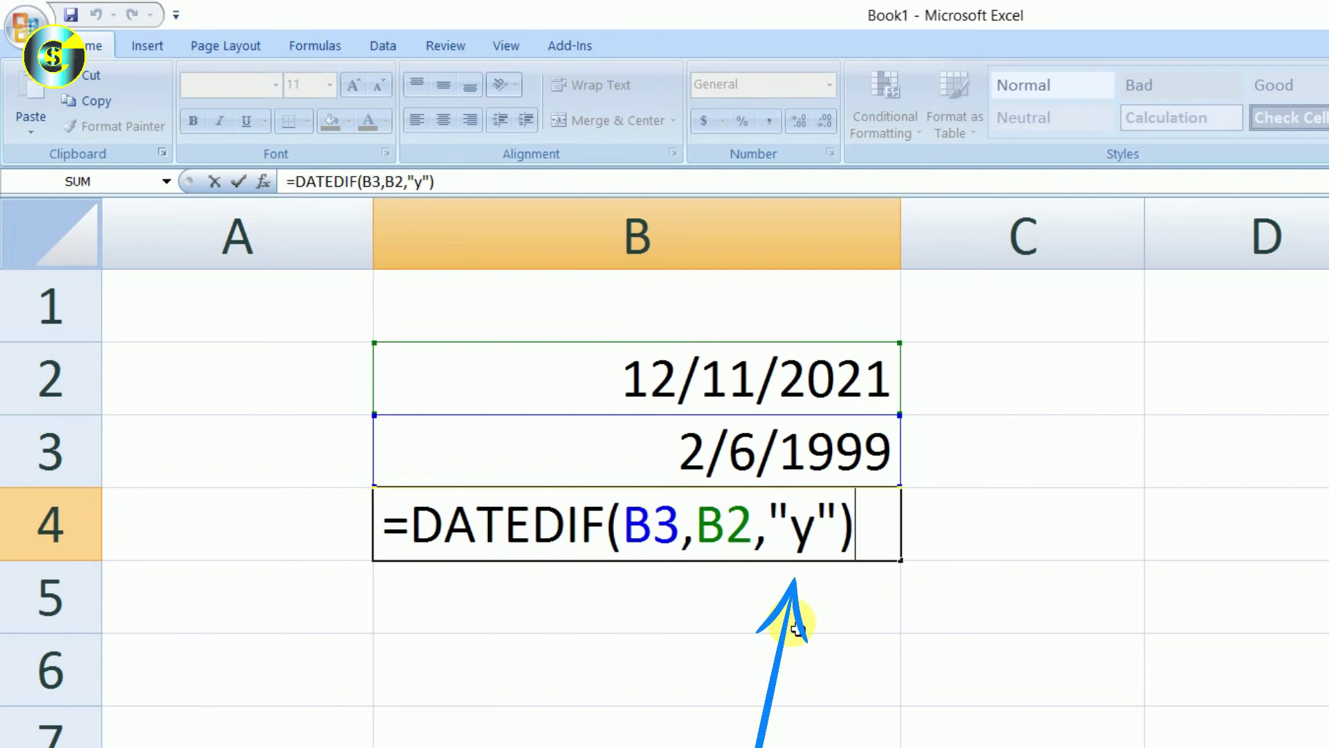
pyautogui.press('Left')
pyautogui.press('Left')
pyautogui.hotkey('shift', 'Left')
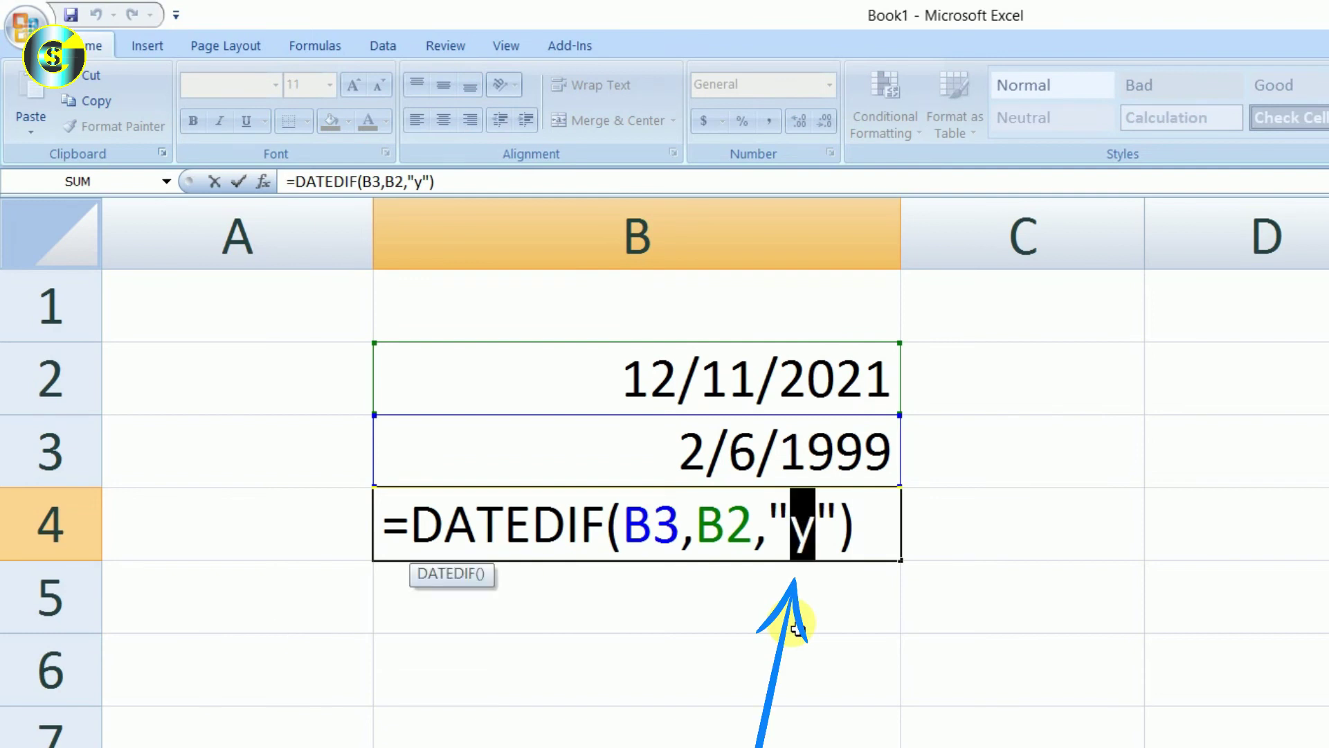
pyautogui.write('m')
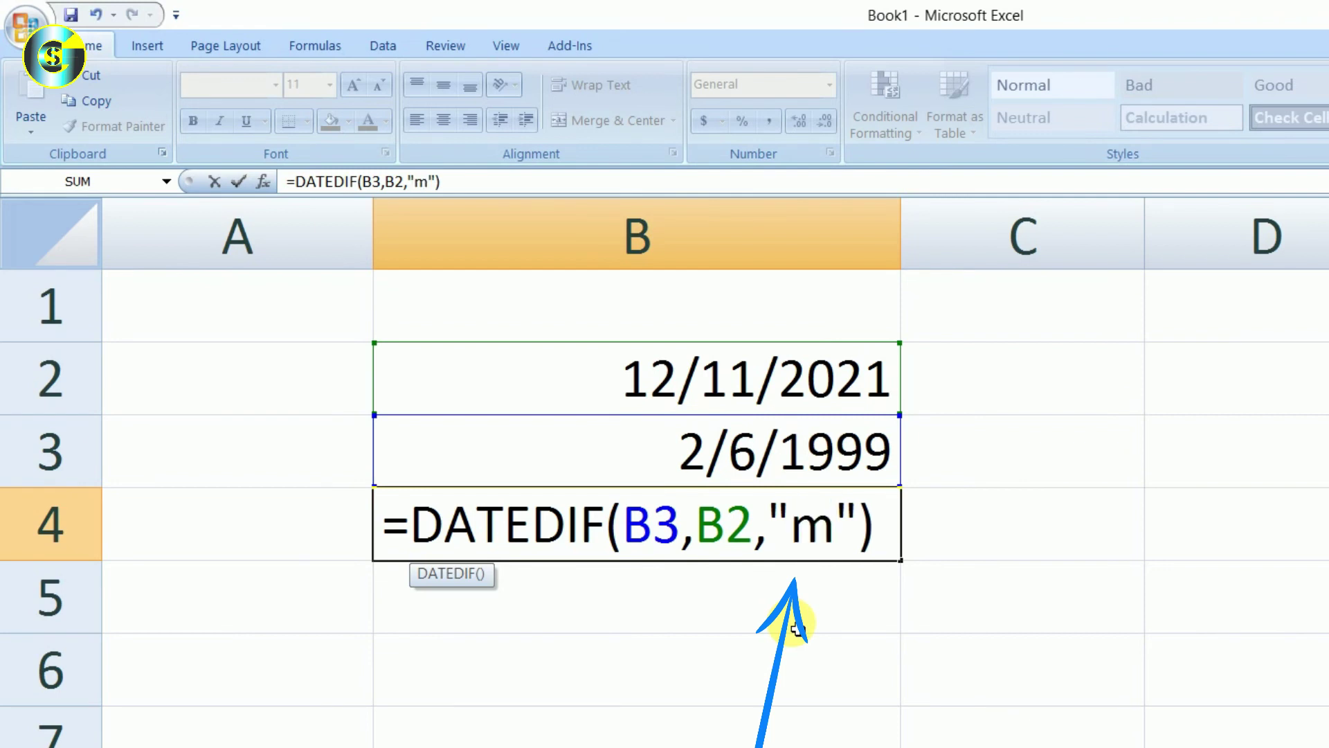
pyautogui.press('Return')
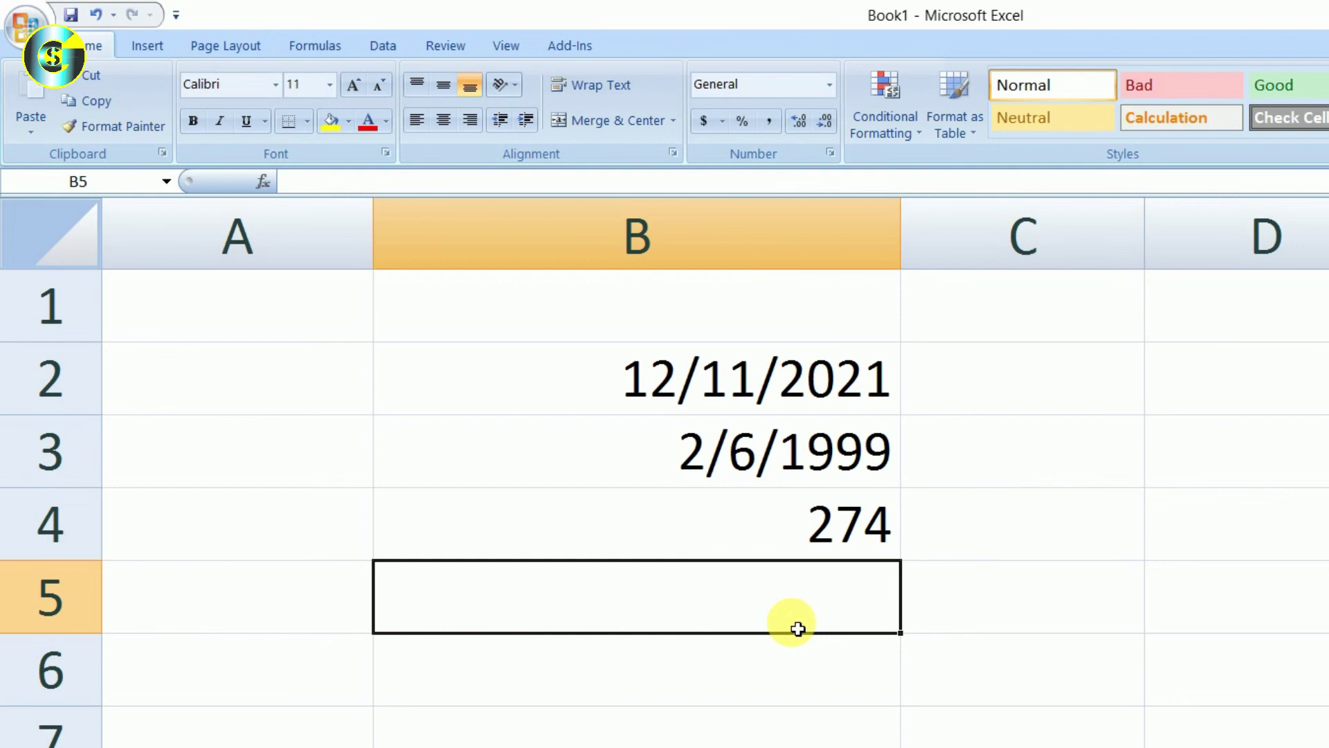
# - Swap the B4 unit from "m" to "d", so =DATEDIF(B3,B2,"d") returns 8344
pyautogui.doubleClick(796, 529)
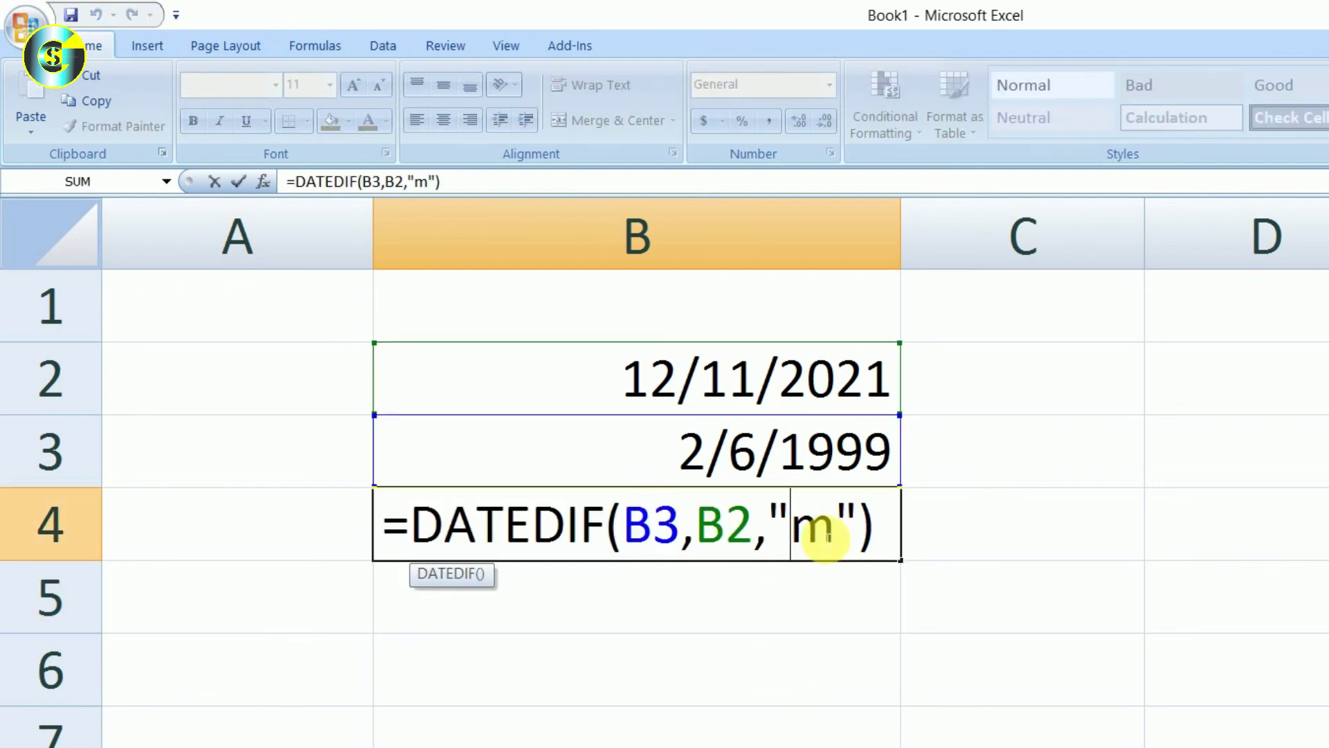
pyautogui.doubleClick(826, 539)
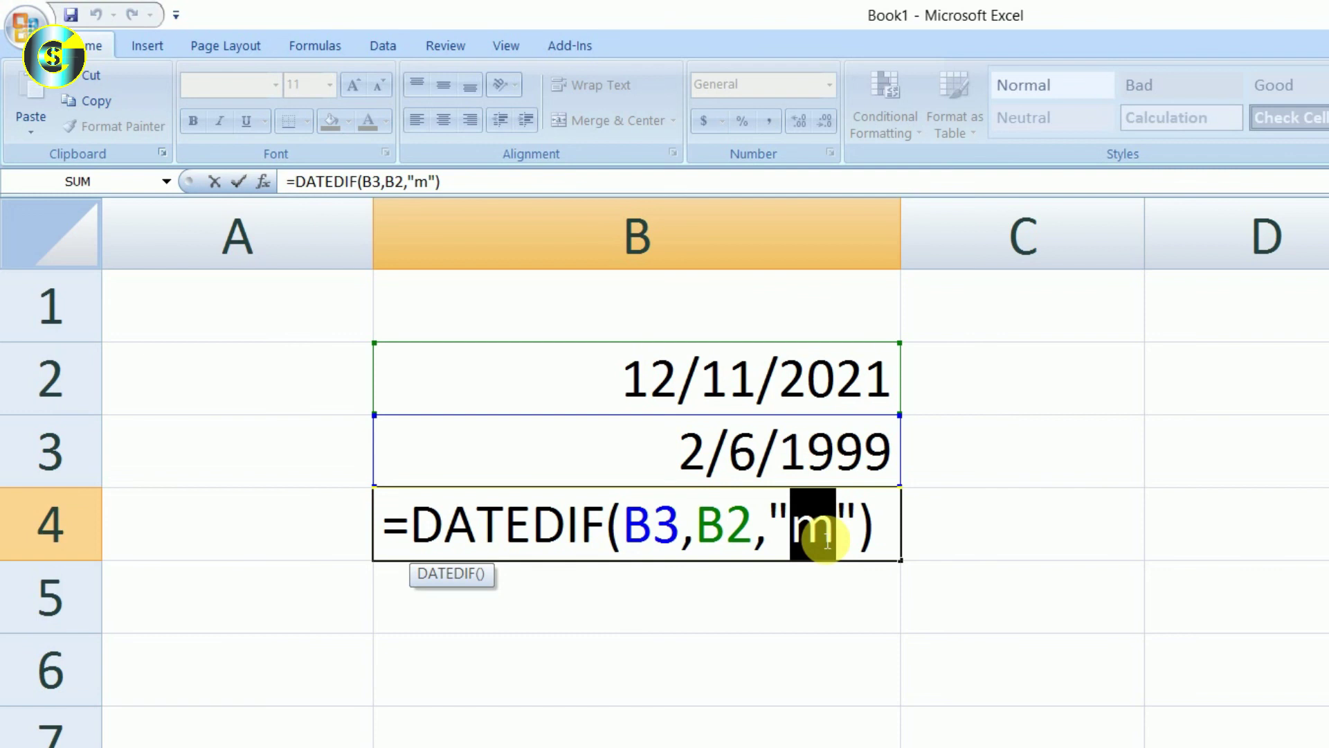
pyautogui.write('d')
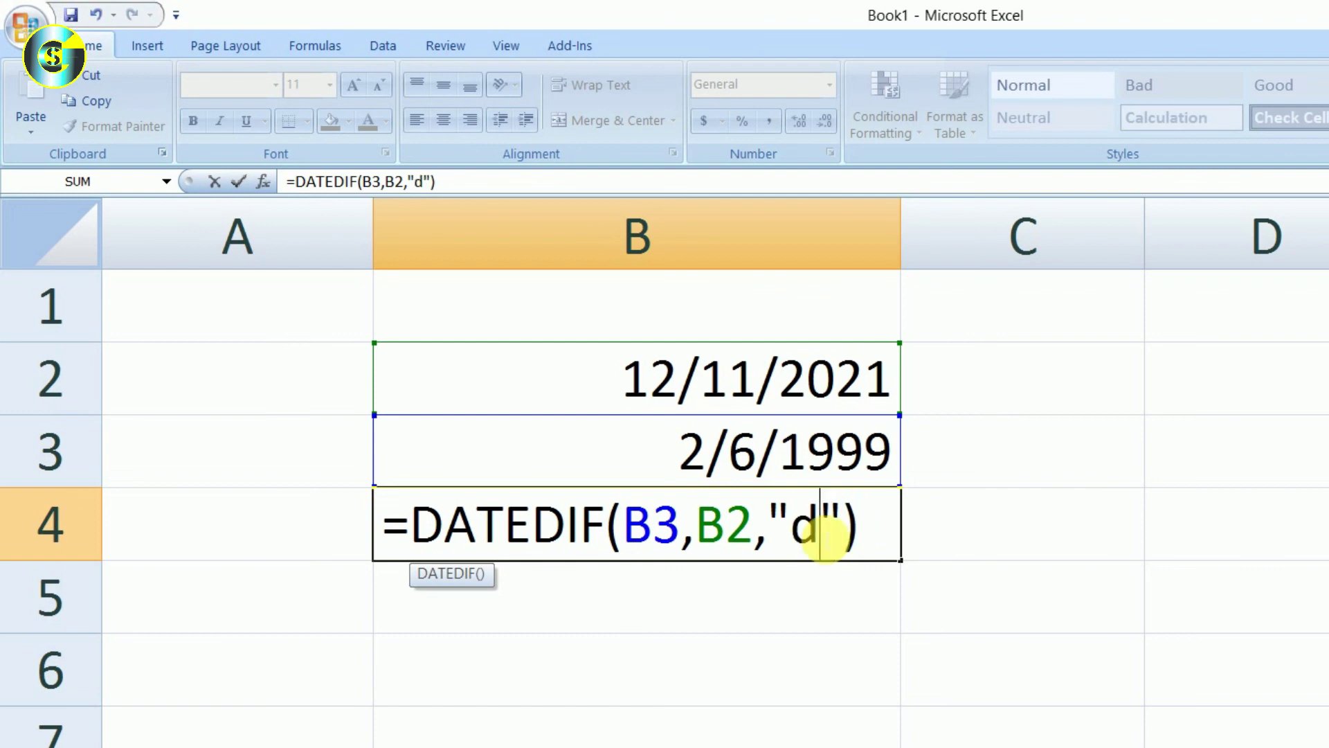
pyautogui.press('Return')
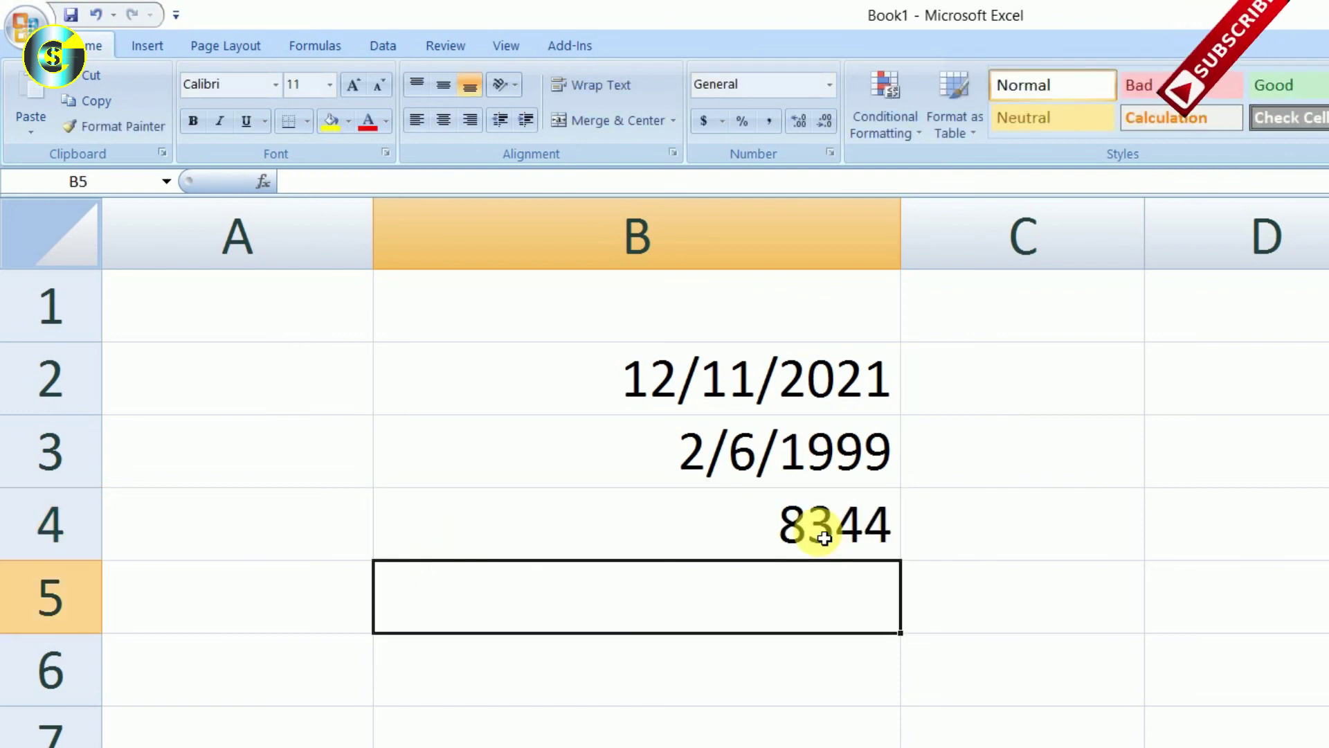
pyautogui.click(820, 540)
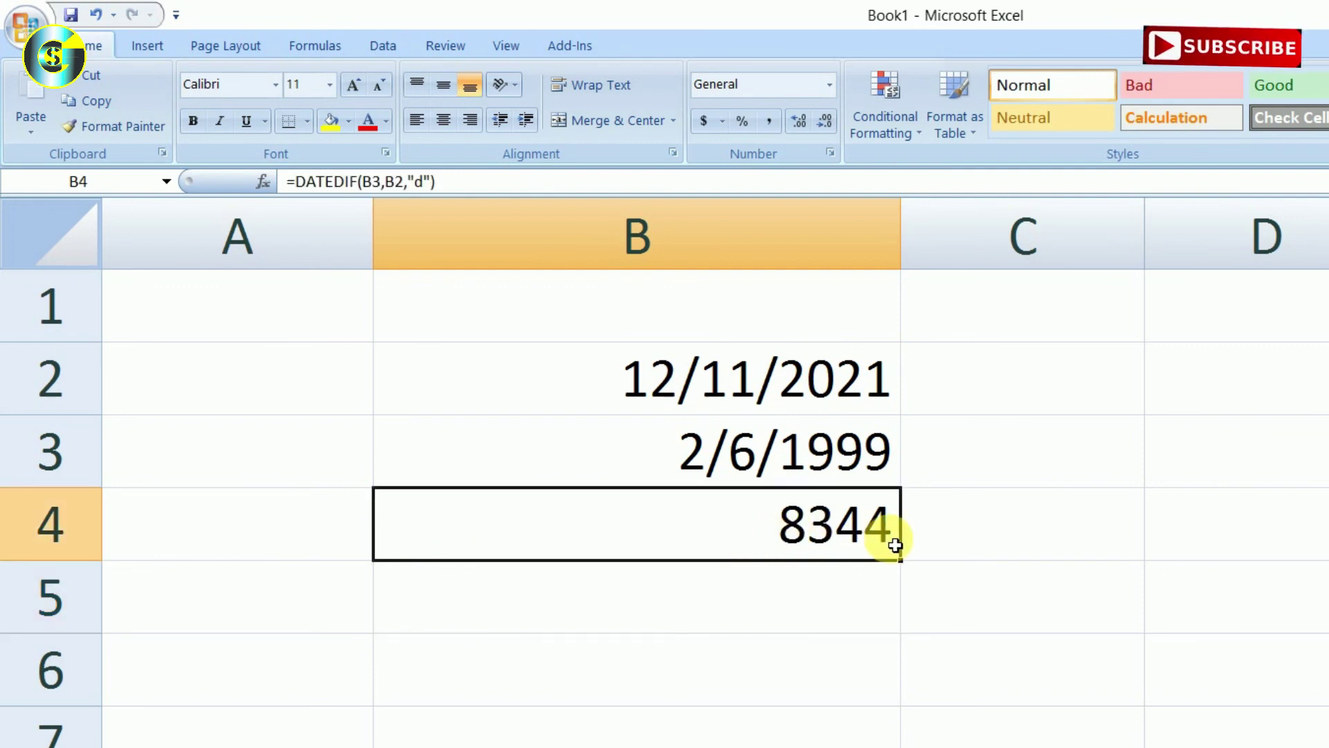